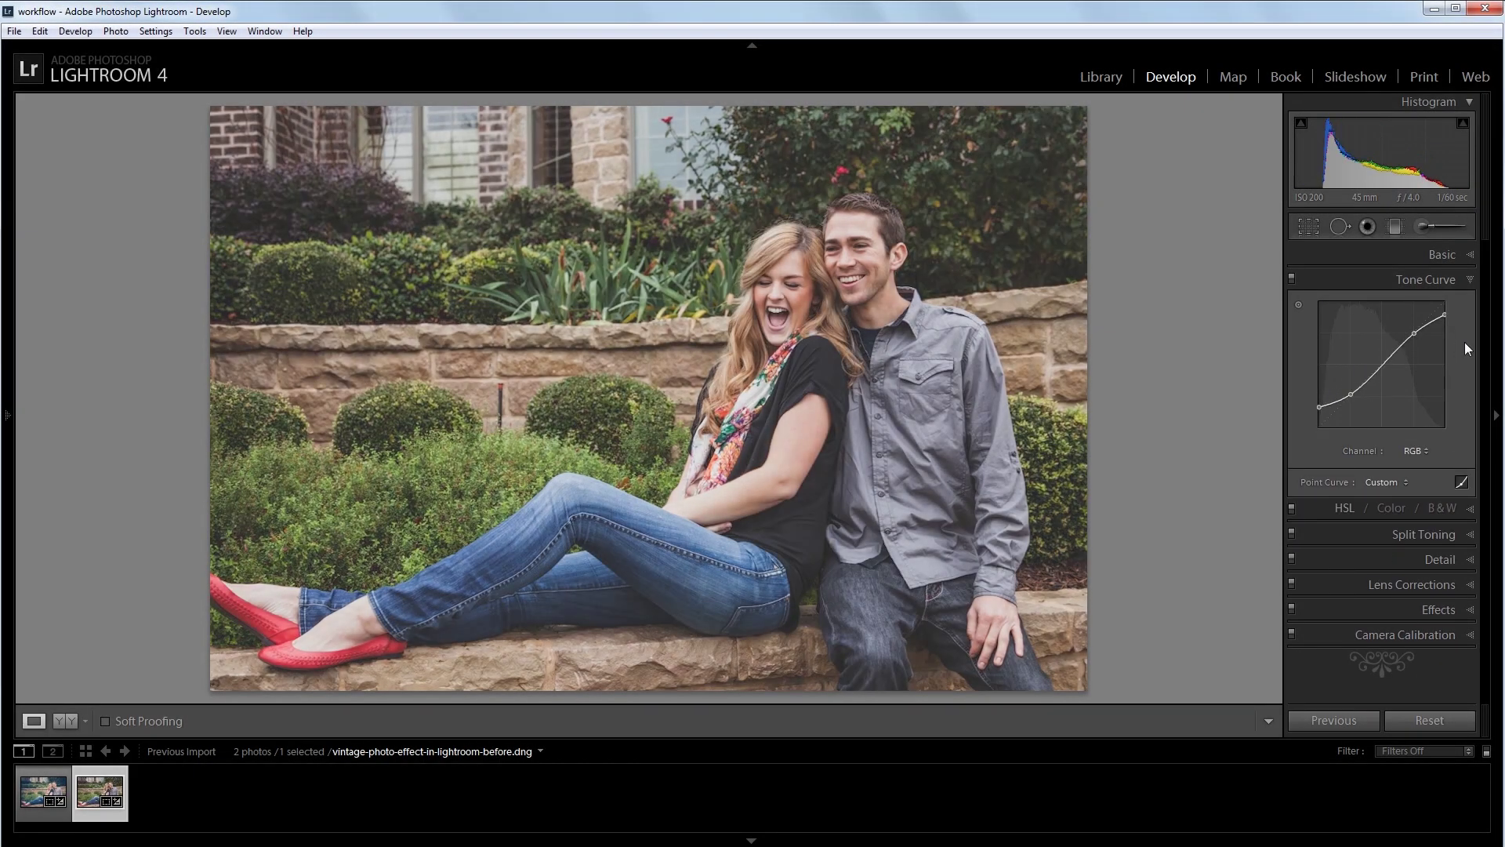
# Review the finished edit's blue and red channel tone curves.
pyautogui.click(1415, 451)
pyautogui.moveTo(1444, 301); pyautogui.dragTo(1444, 308)
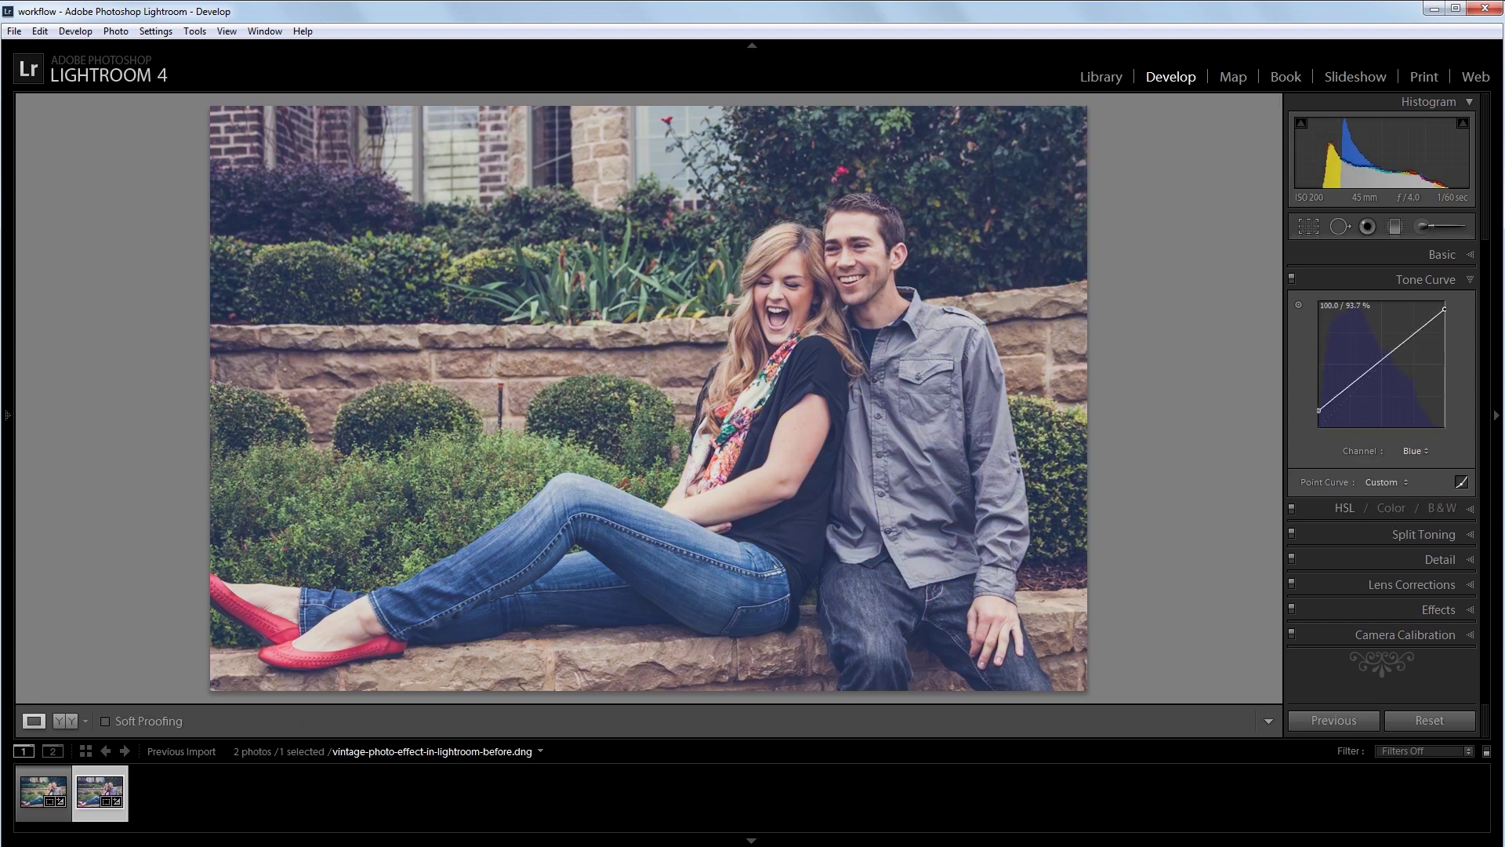
pyautogui.click(1416, 450)
pyautogui.click(1415, 329)
pyautogui.click(1350, 396)
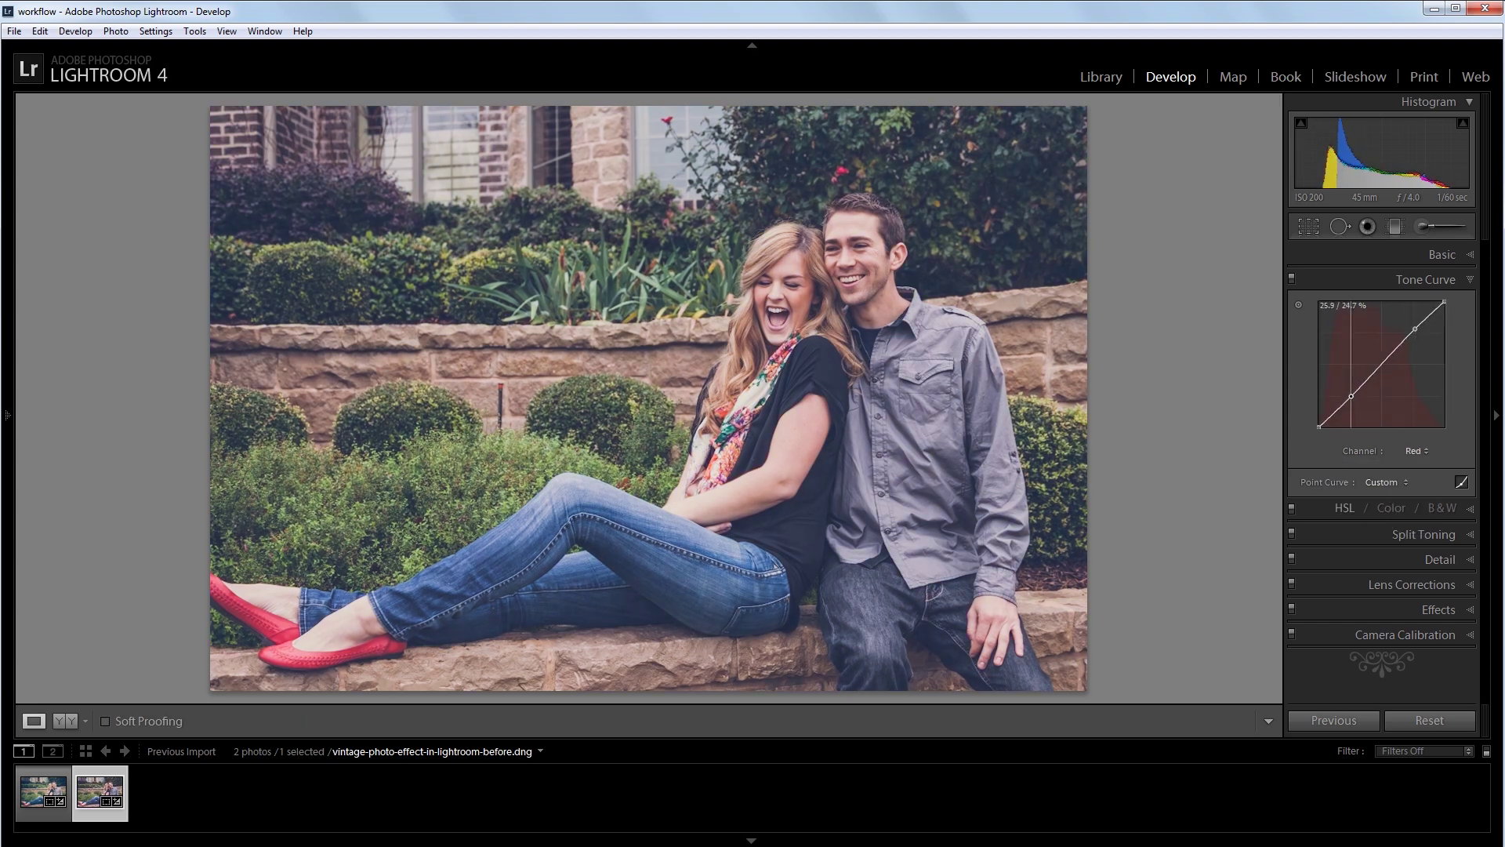
# Review the vignette and split toning, then switch from the edited photo to the unedited original.
pyautogui.moveTo(1392, 461); pyautogui.dragTo(1386, 464)
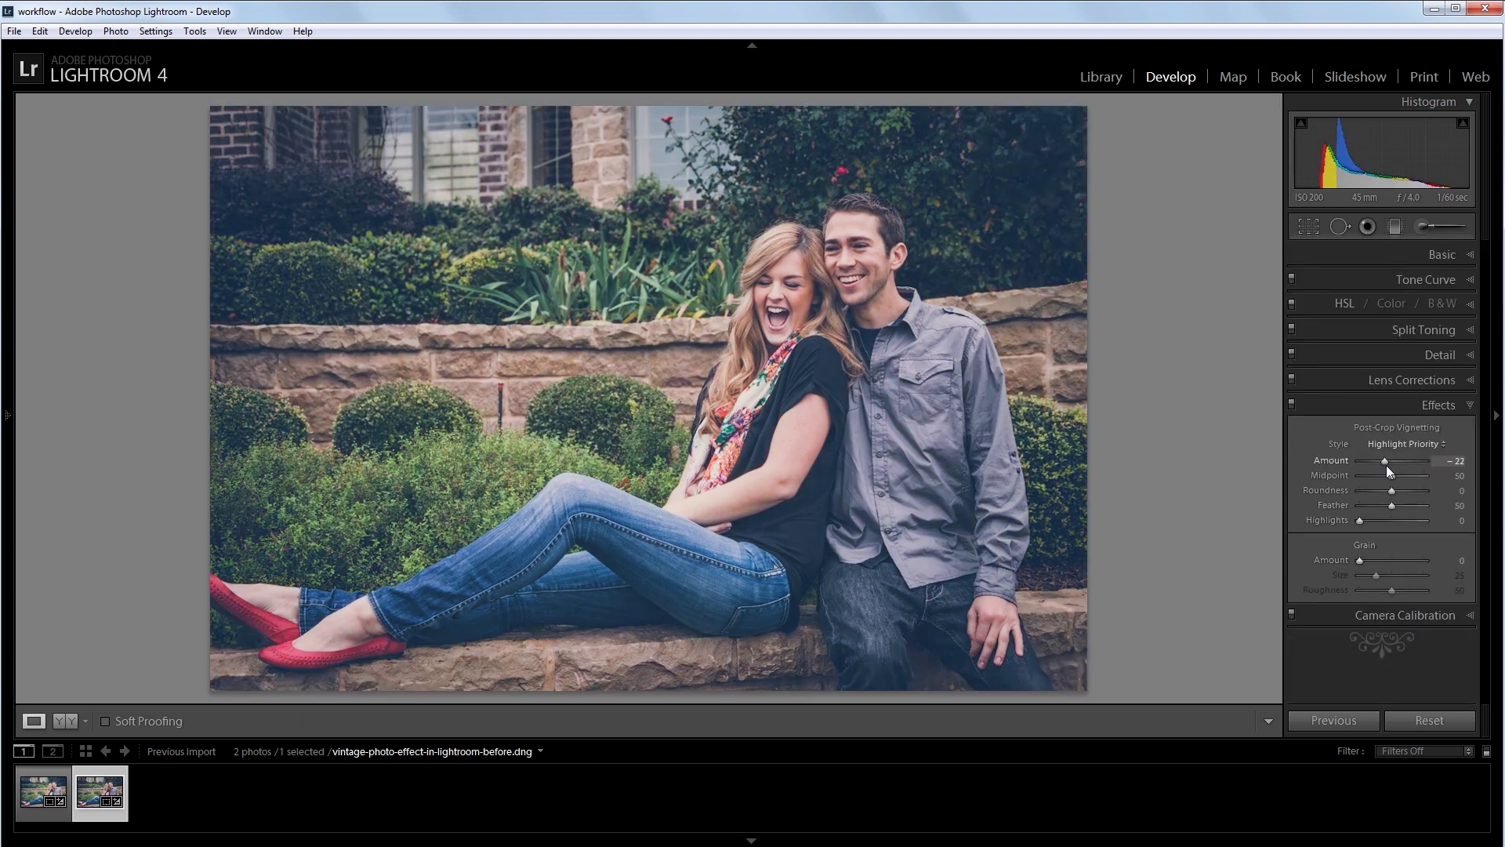
pyautogui.click(1414, 332)
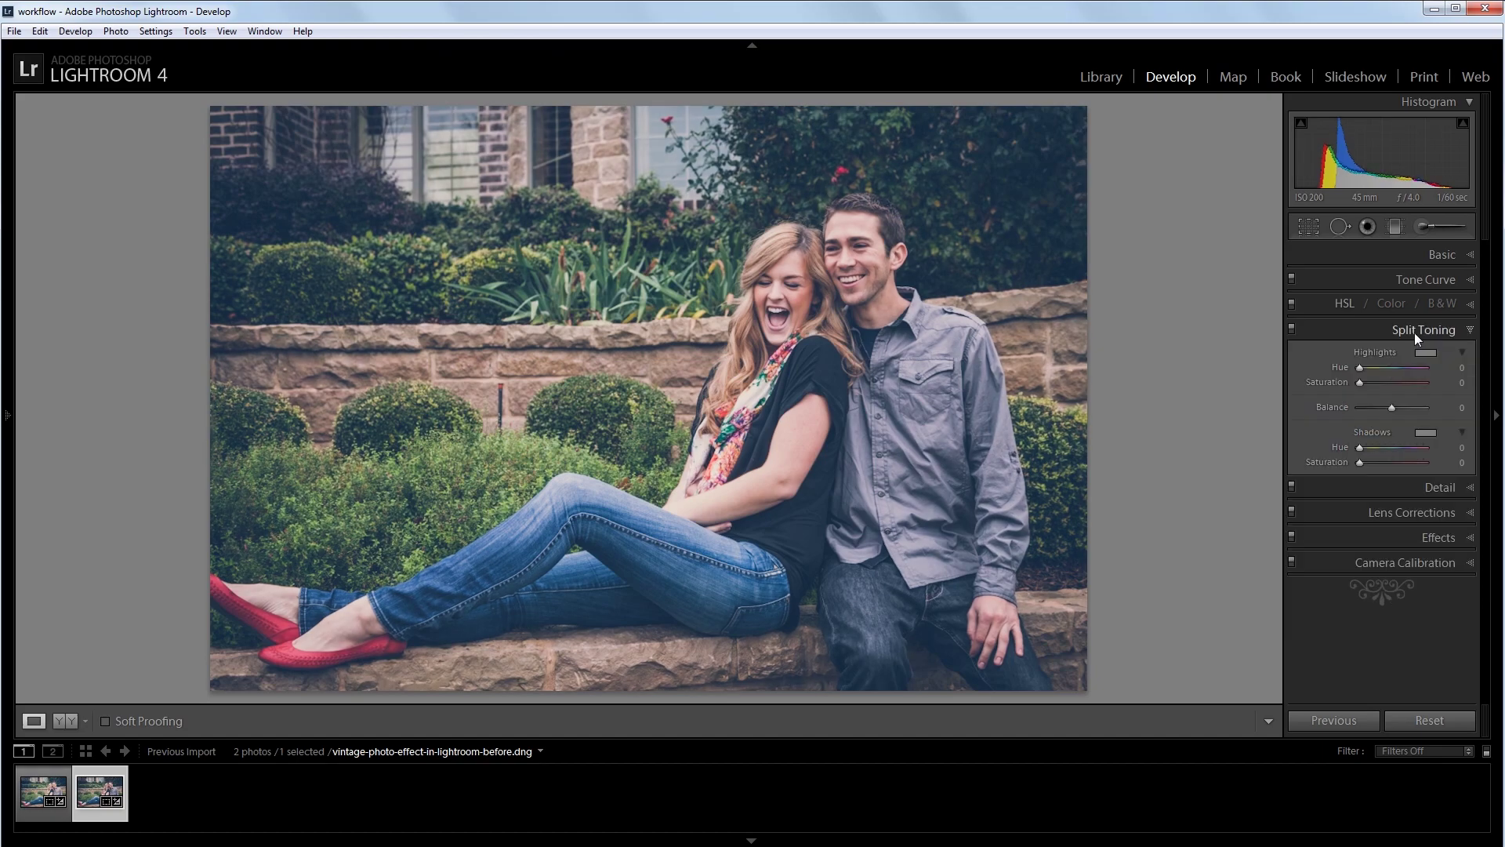
pyautogui.moveTo(1359, 367); pyautogui.dragTo(1367, 382)
pyautogui.moveTo(1359, 462)
pyautogui.mouseDown()
pyautogui.moveTo(1424, 463)
pyautogui.moveTo(1403, 448)
pyautogui.moveTo(1366, 462)
pyautogui.mouseUp()
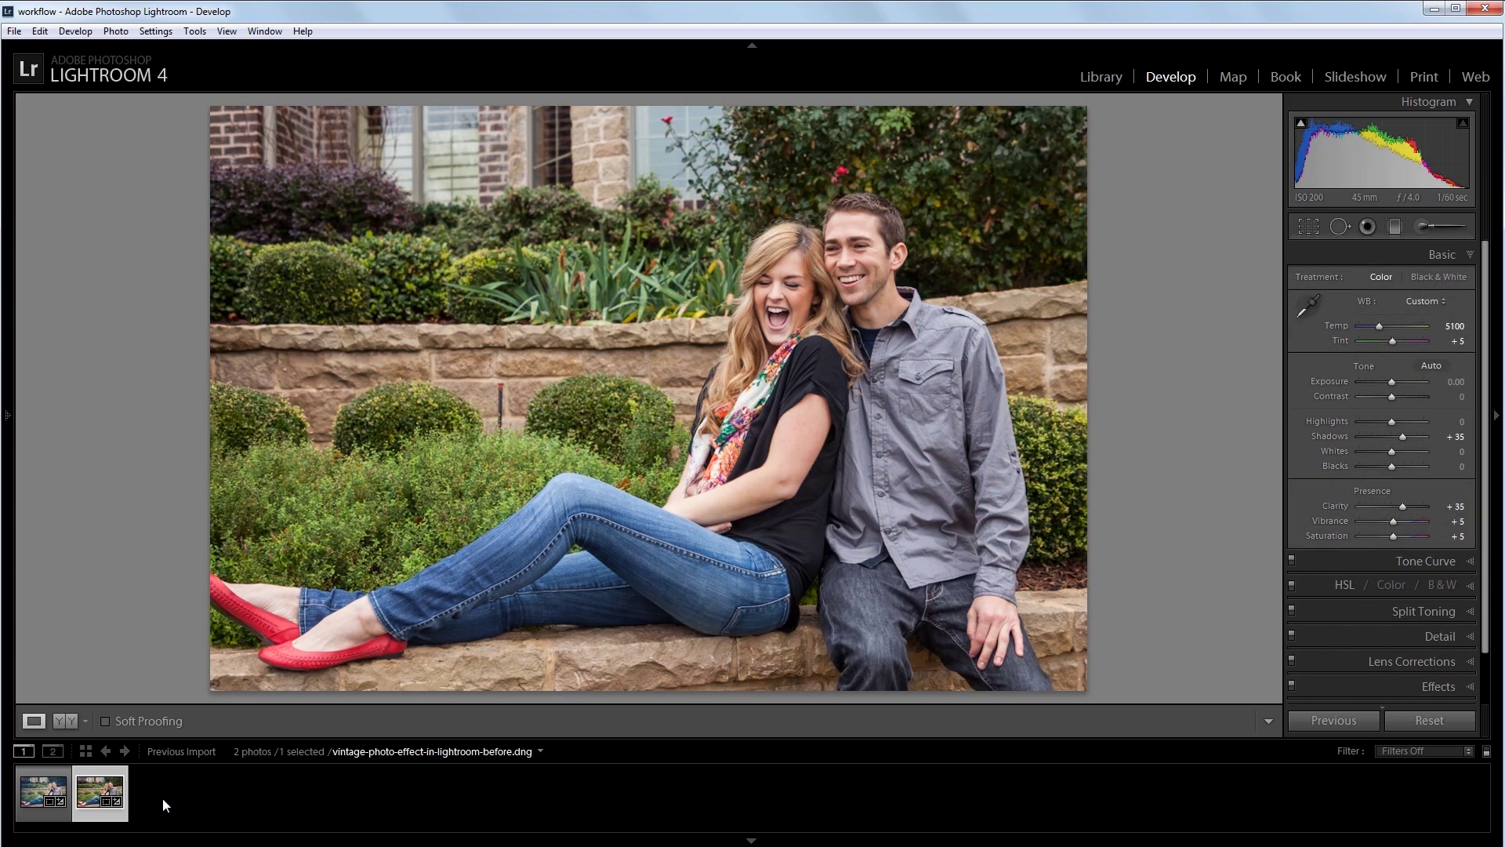
pyautogui.click(36, 792)
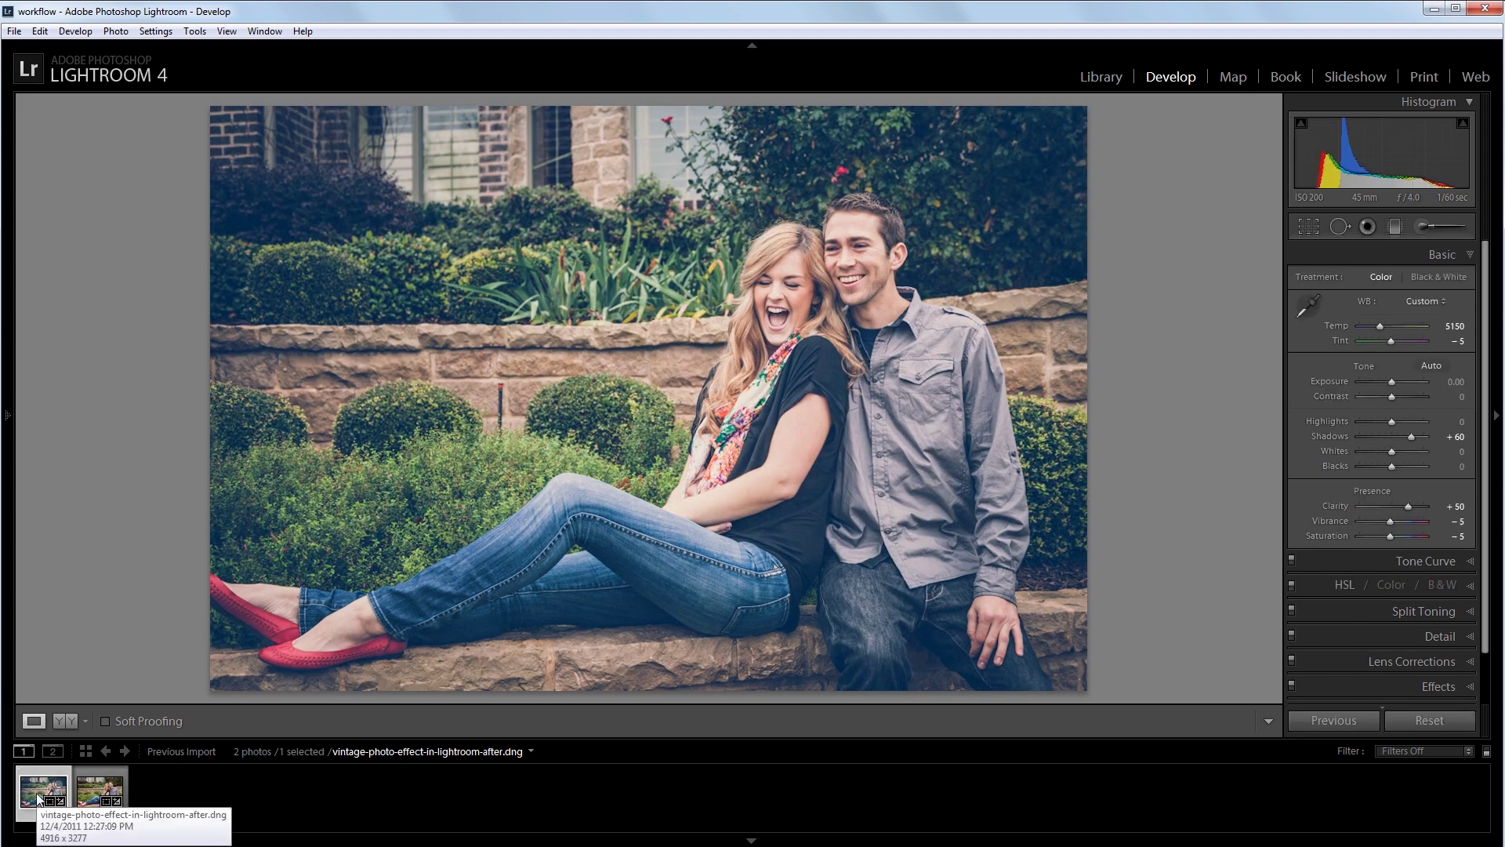
pyautogui.click(84, 804)
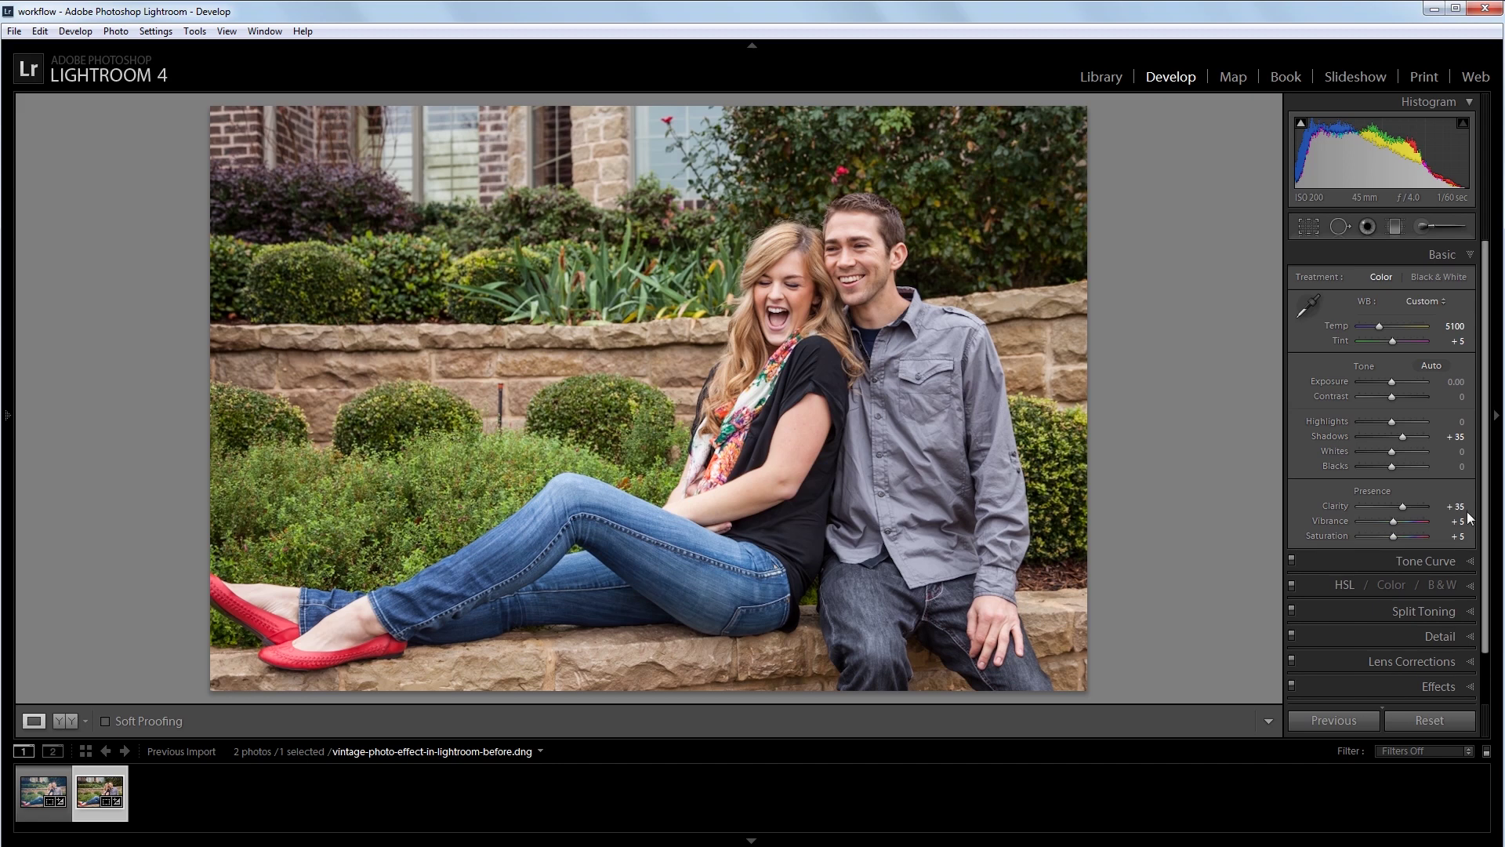
# Inspect the Detail sharpening and noise settings and the Lens Corrections profile options.
pyautogui.click(1450, 638)
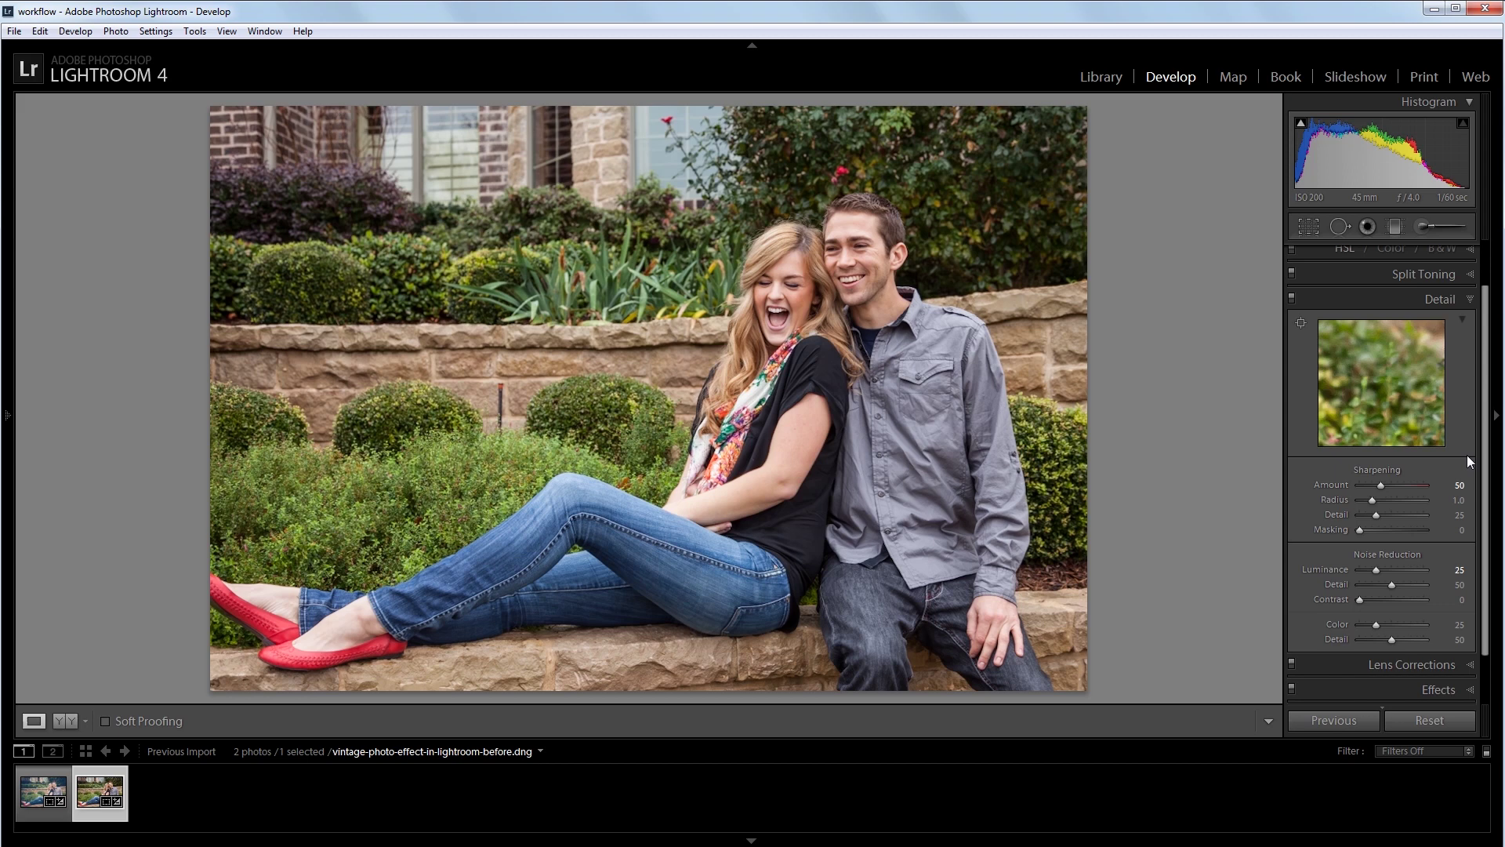
pyautogui.click(1409, 664)
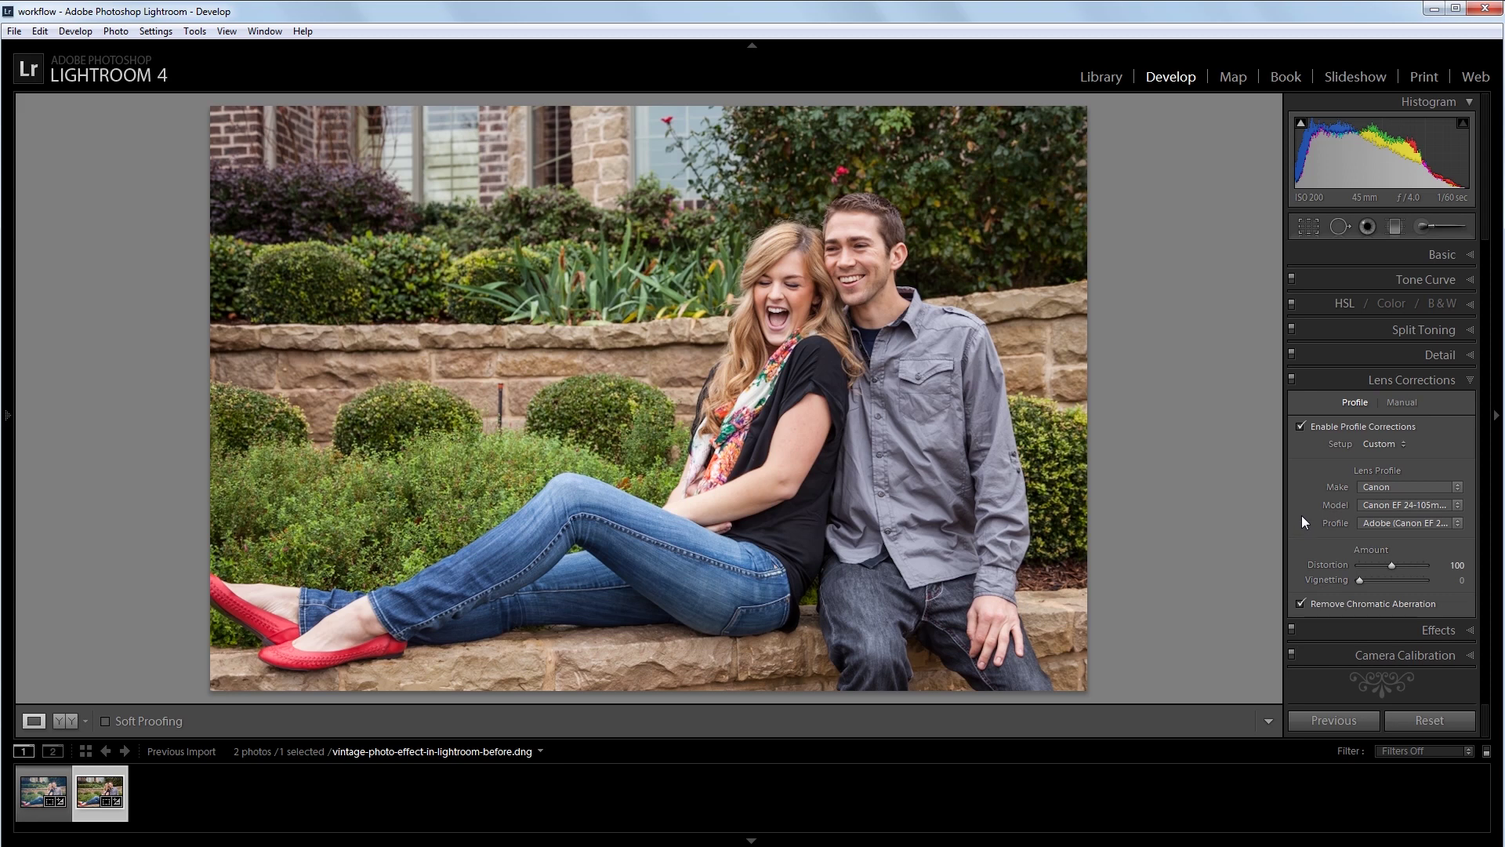
pyautogui.click(1436, 259)
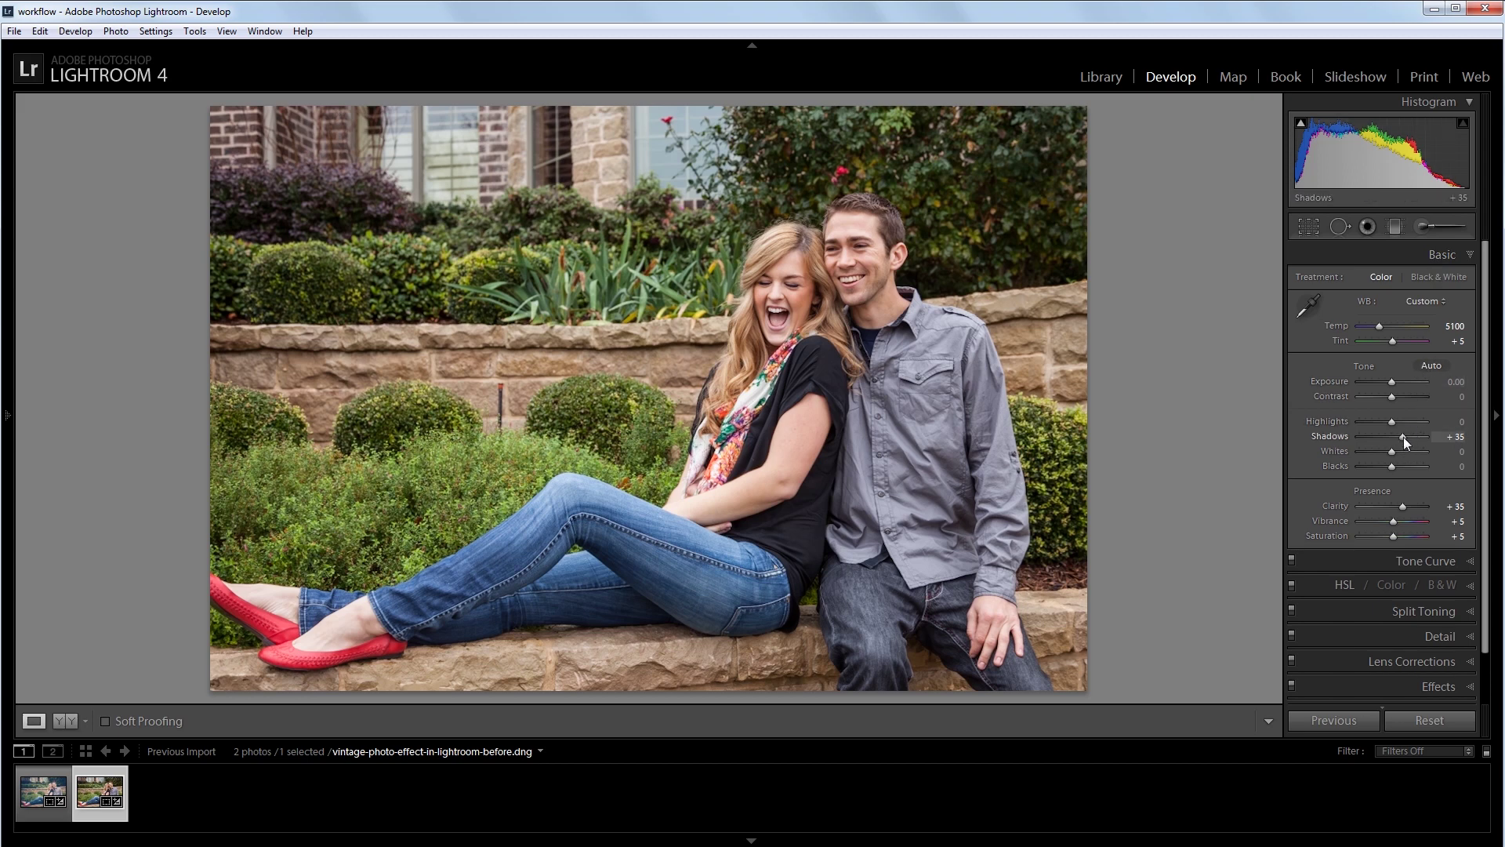
# Raise Shadows from +35 to +63 and drop Vibrance from +5 to −5.
pyautogui.moveTo(1403, 435); pyautogui.dragTo(1412, 436)
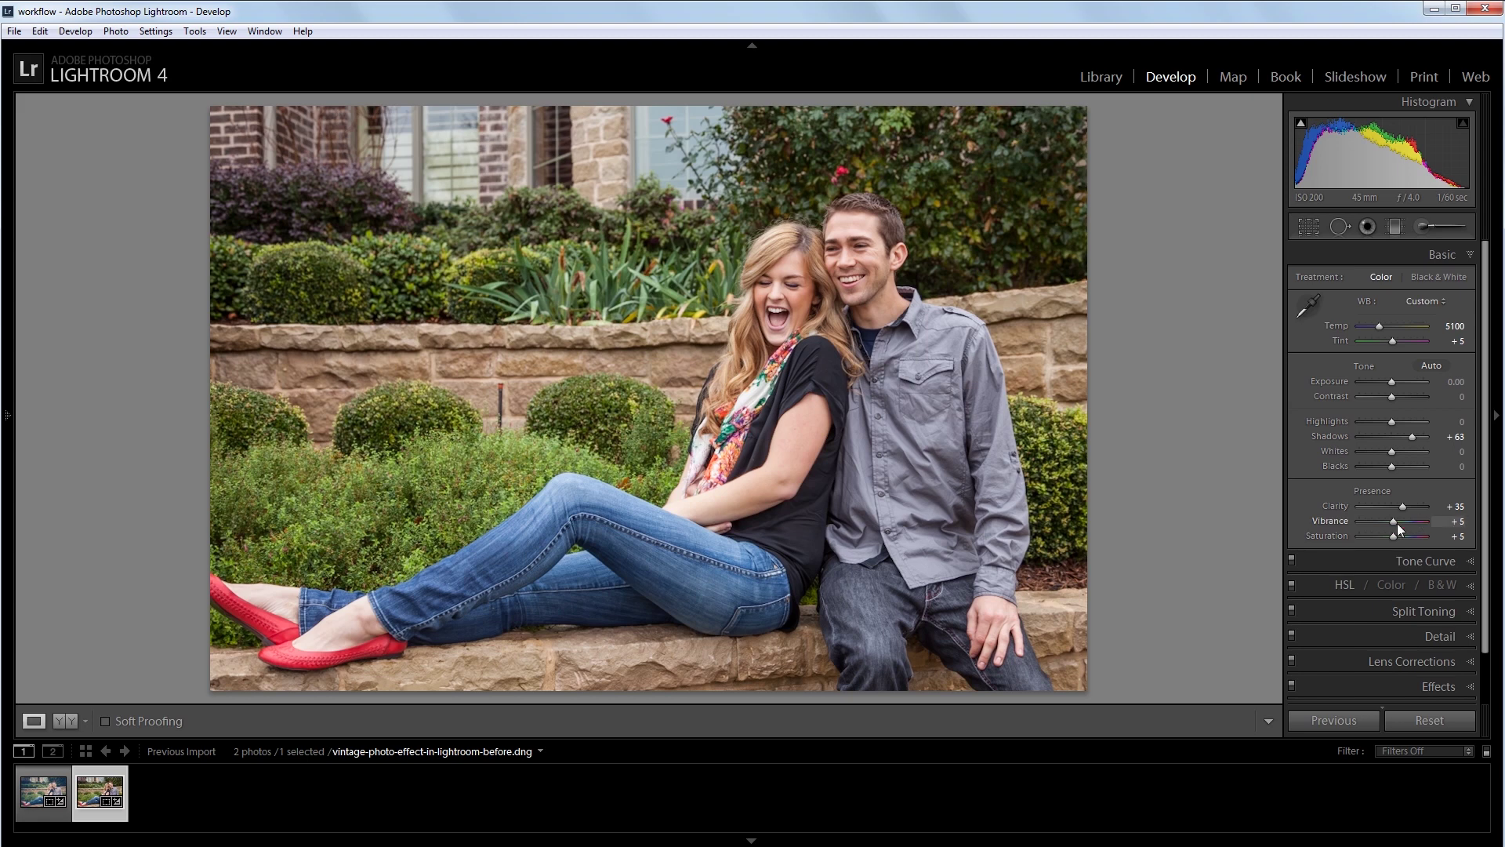
pyautogui.moveTo(1395, 521); pyautogui.dragTo(1390, 537)
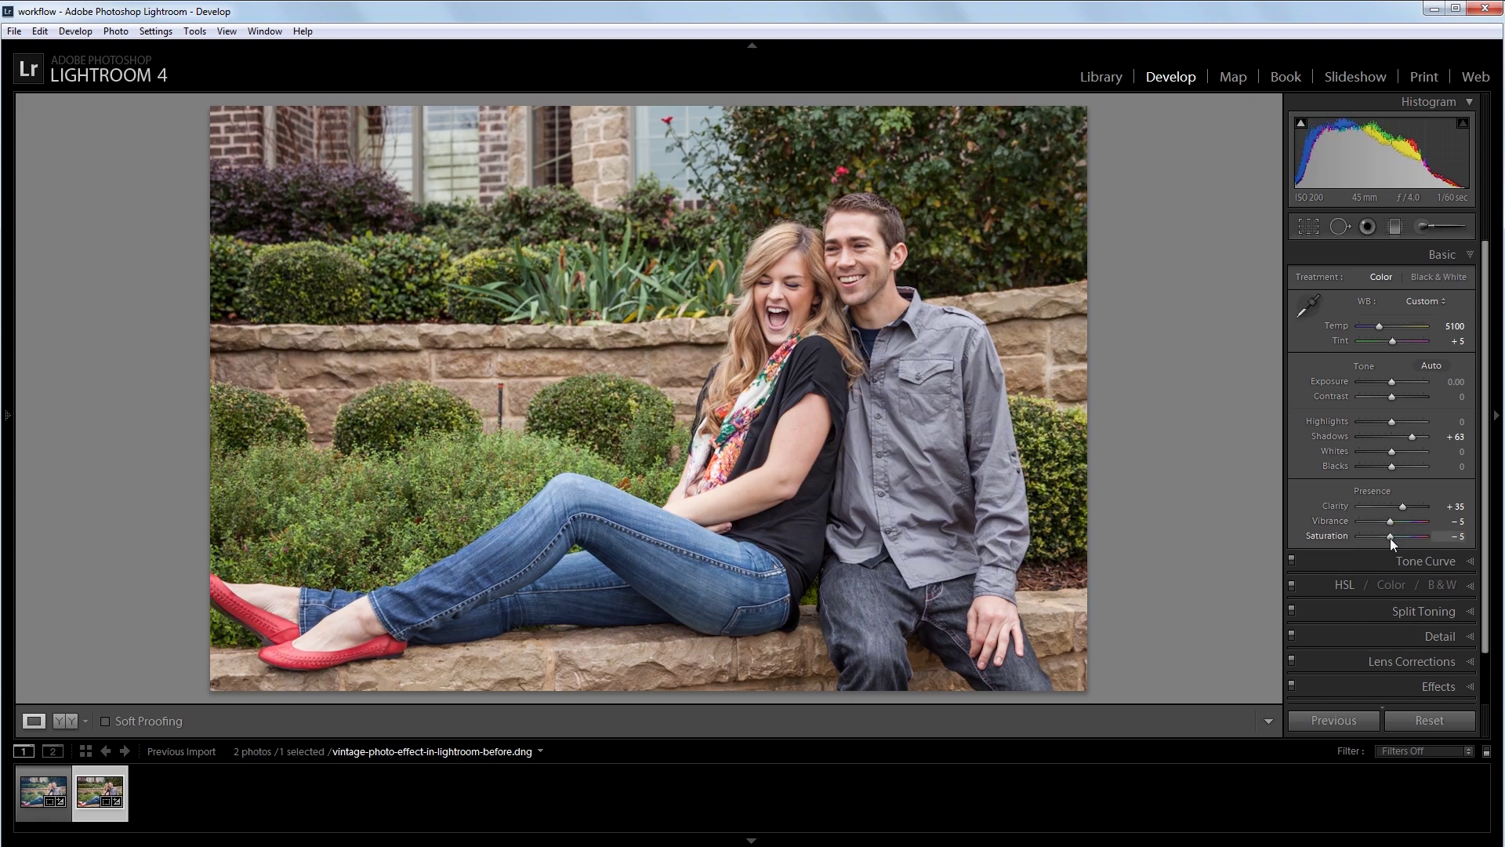
# Show the Tone Curve and switch it to point-curve editing.
pyautogui.click(1418, 561)
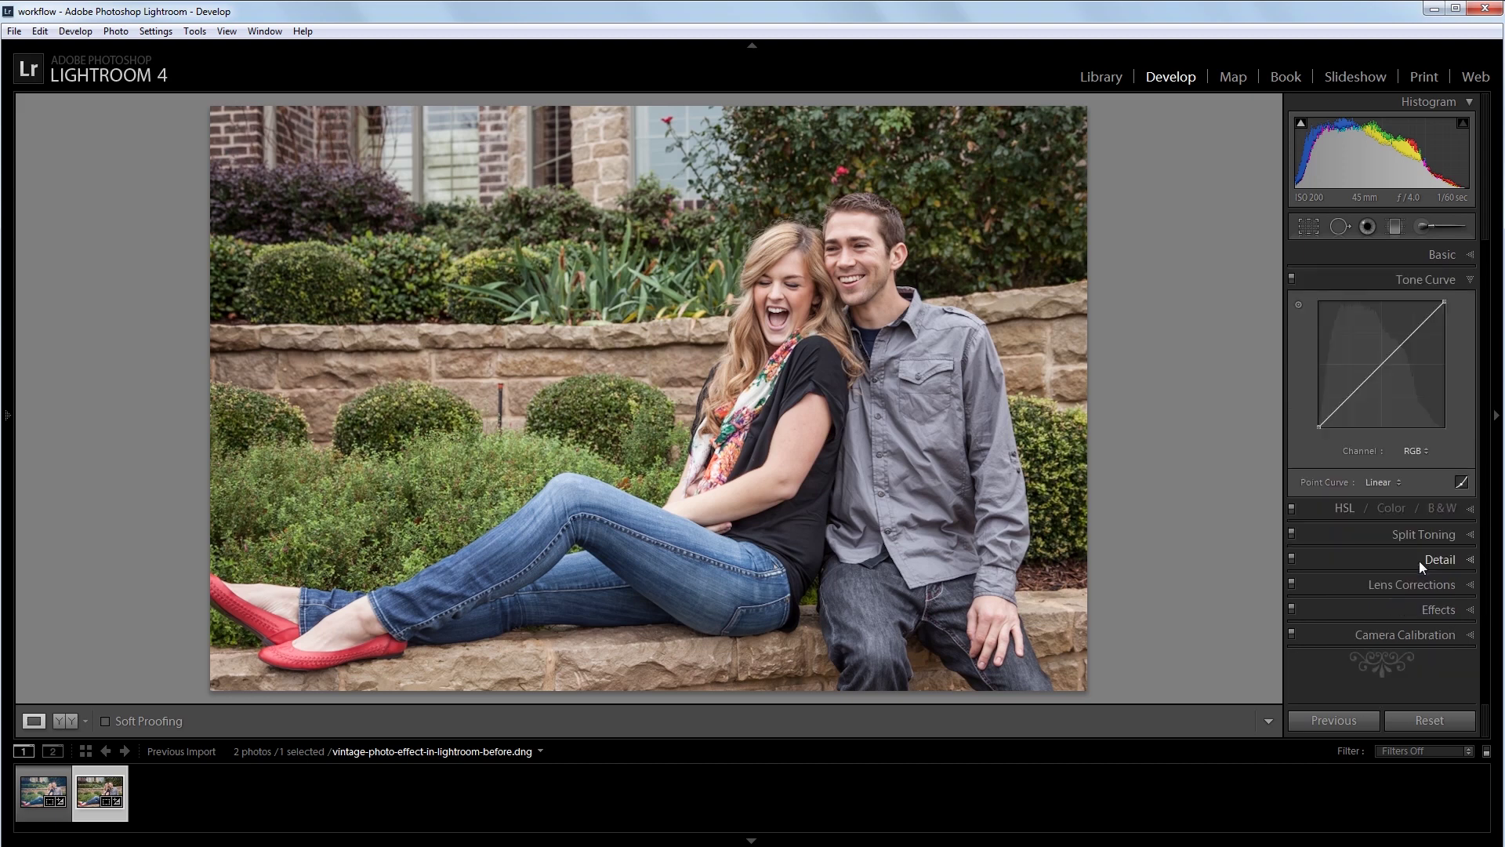
pyautogui.click(1461, 483)
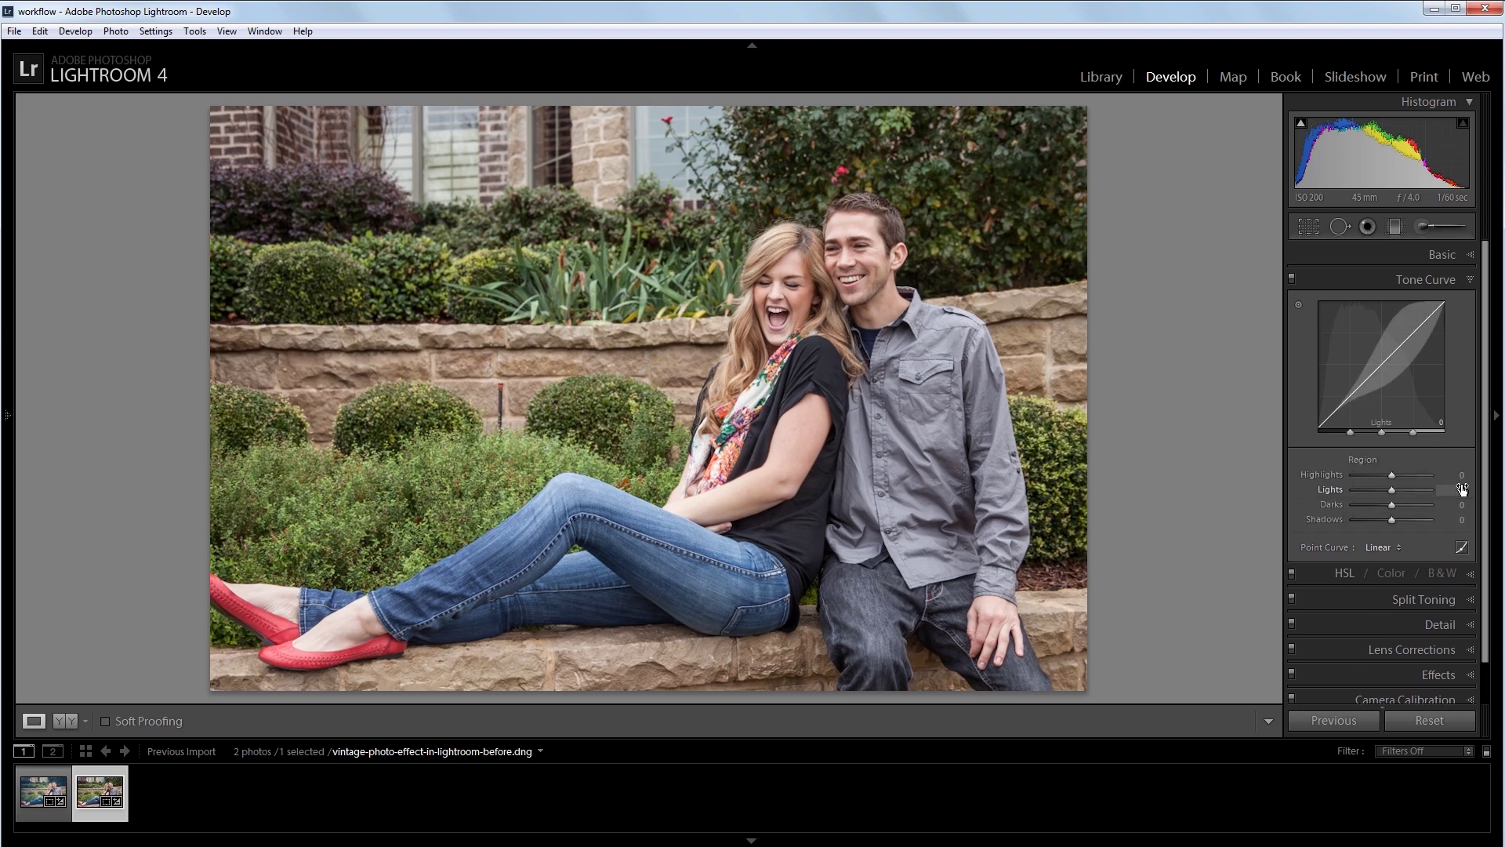
pyautogui.click(1460, 547)
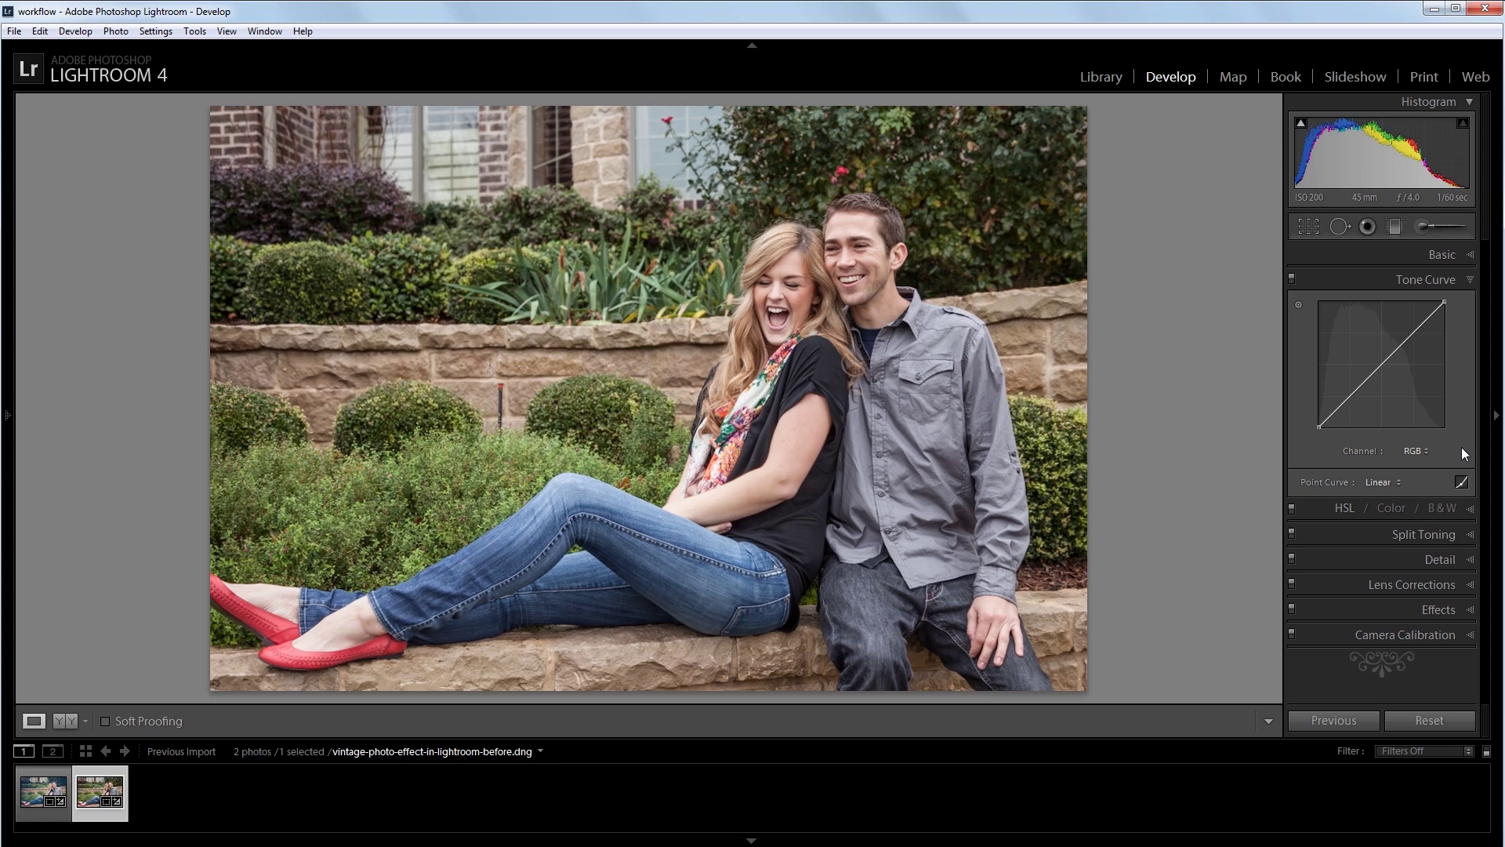
# Lift the black point, lower the white point, and add shadow and upper-midtone points for gentle contrast.
pyautogui.moveTo(1319, 426)
pyautogui.moveTo(1320, 426); pyautogui.dragTo(1319, 407)
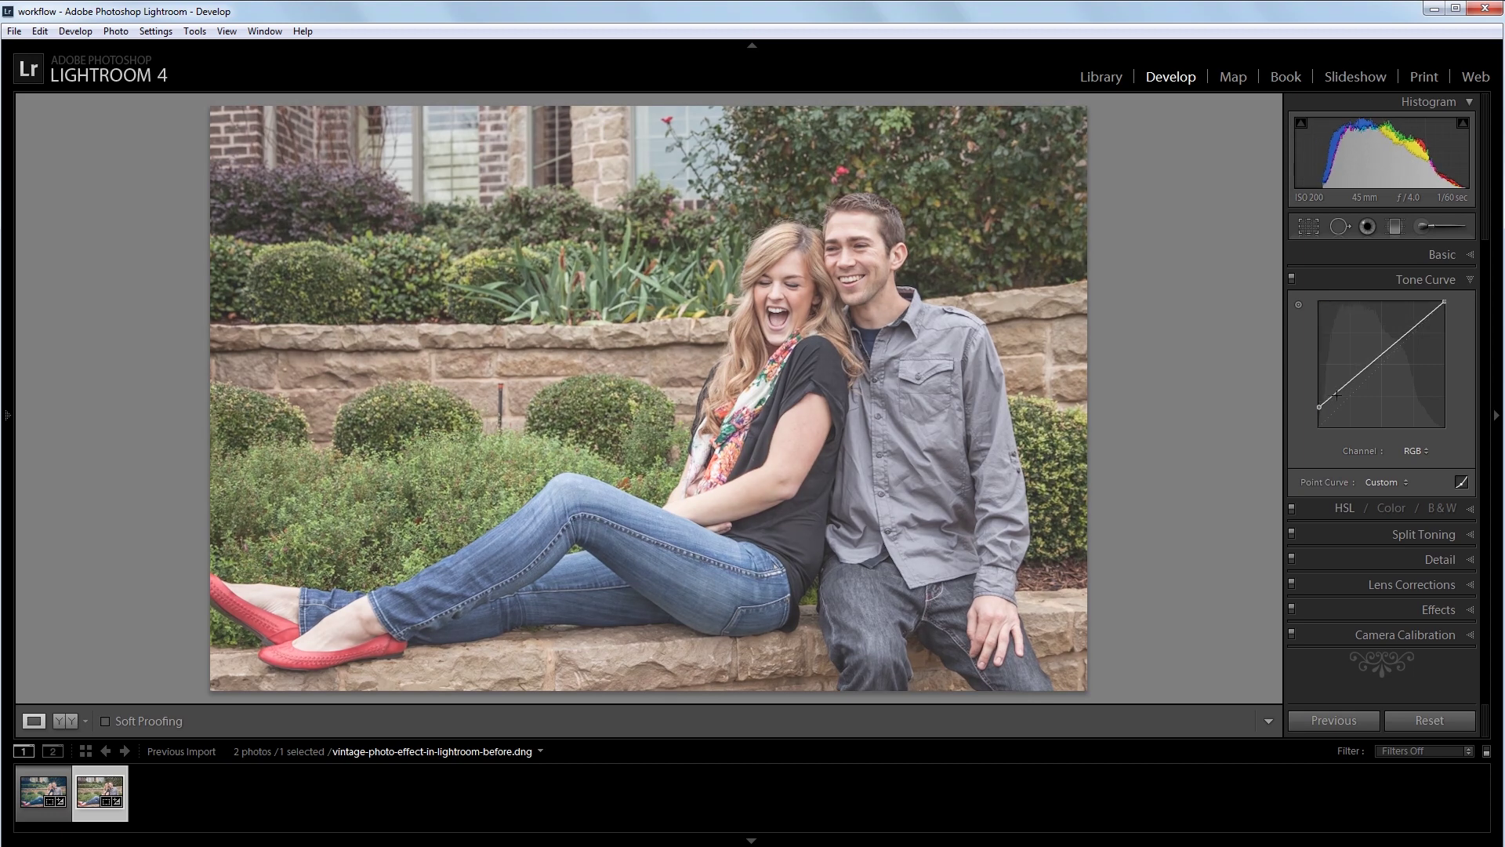
pyautogui.moveTo(1444, 300); pyautogui.dragTo(1443, 315)
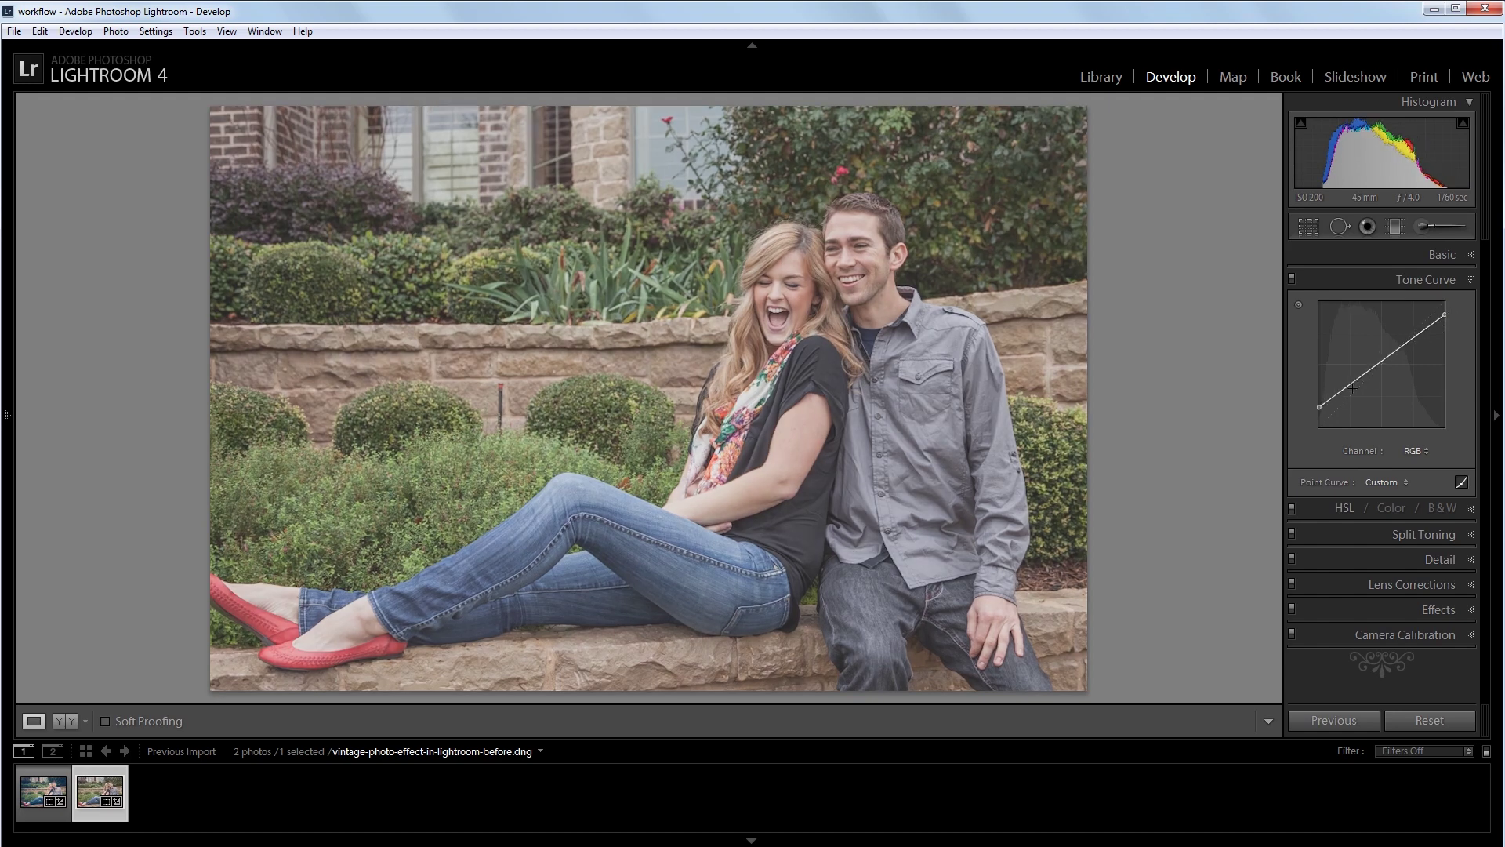
pyautogui.moveTo(1352, 387); pyautogui.dragTo(1350, 394)
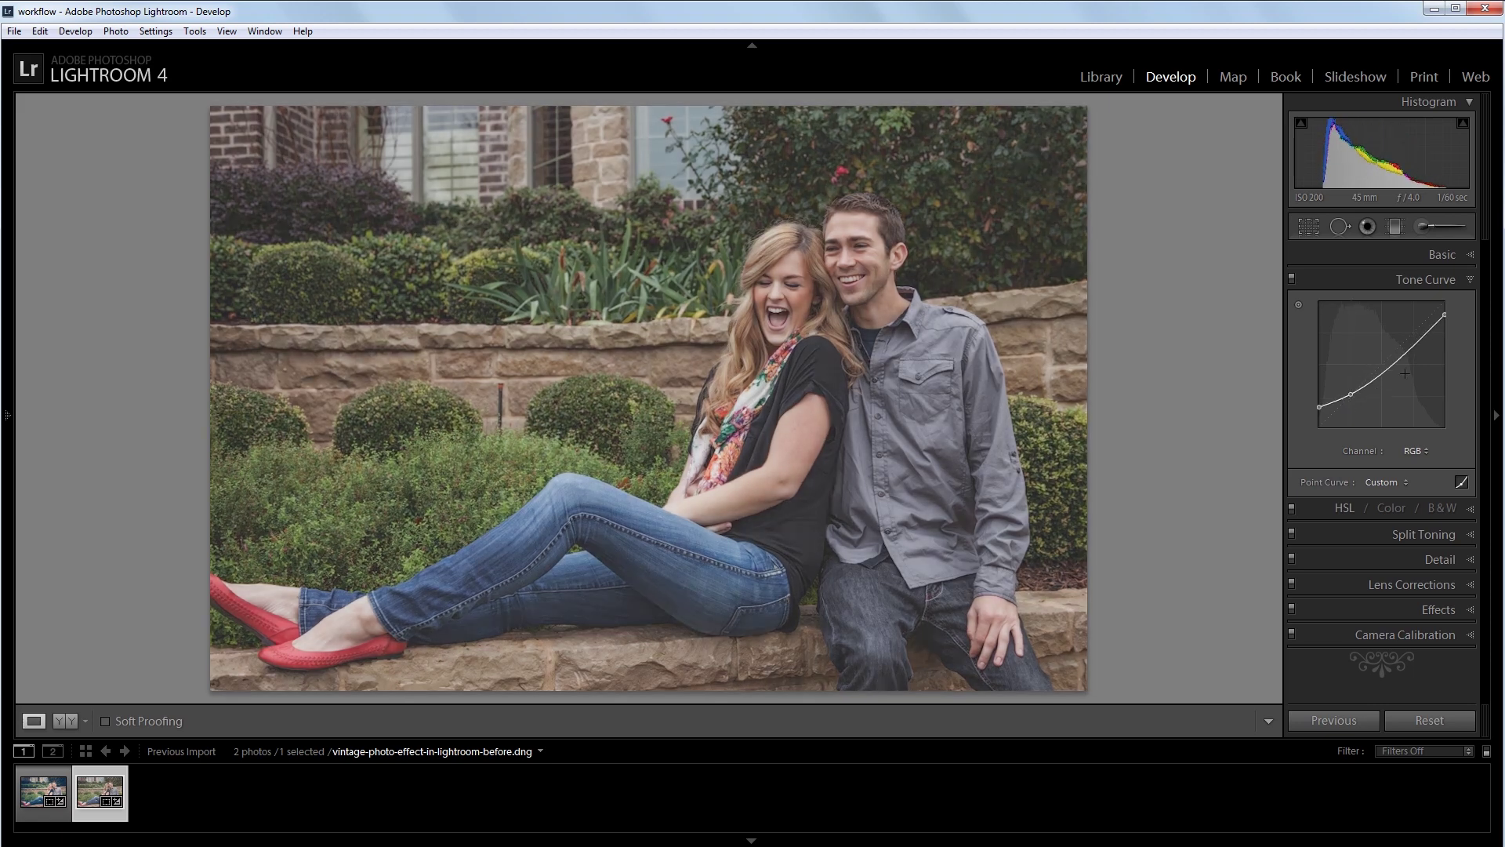
pyautogui.moveTo(1420, 345); pyautogui.dragTo(1414, 333)
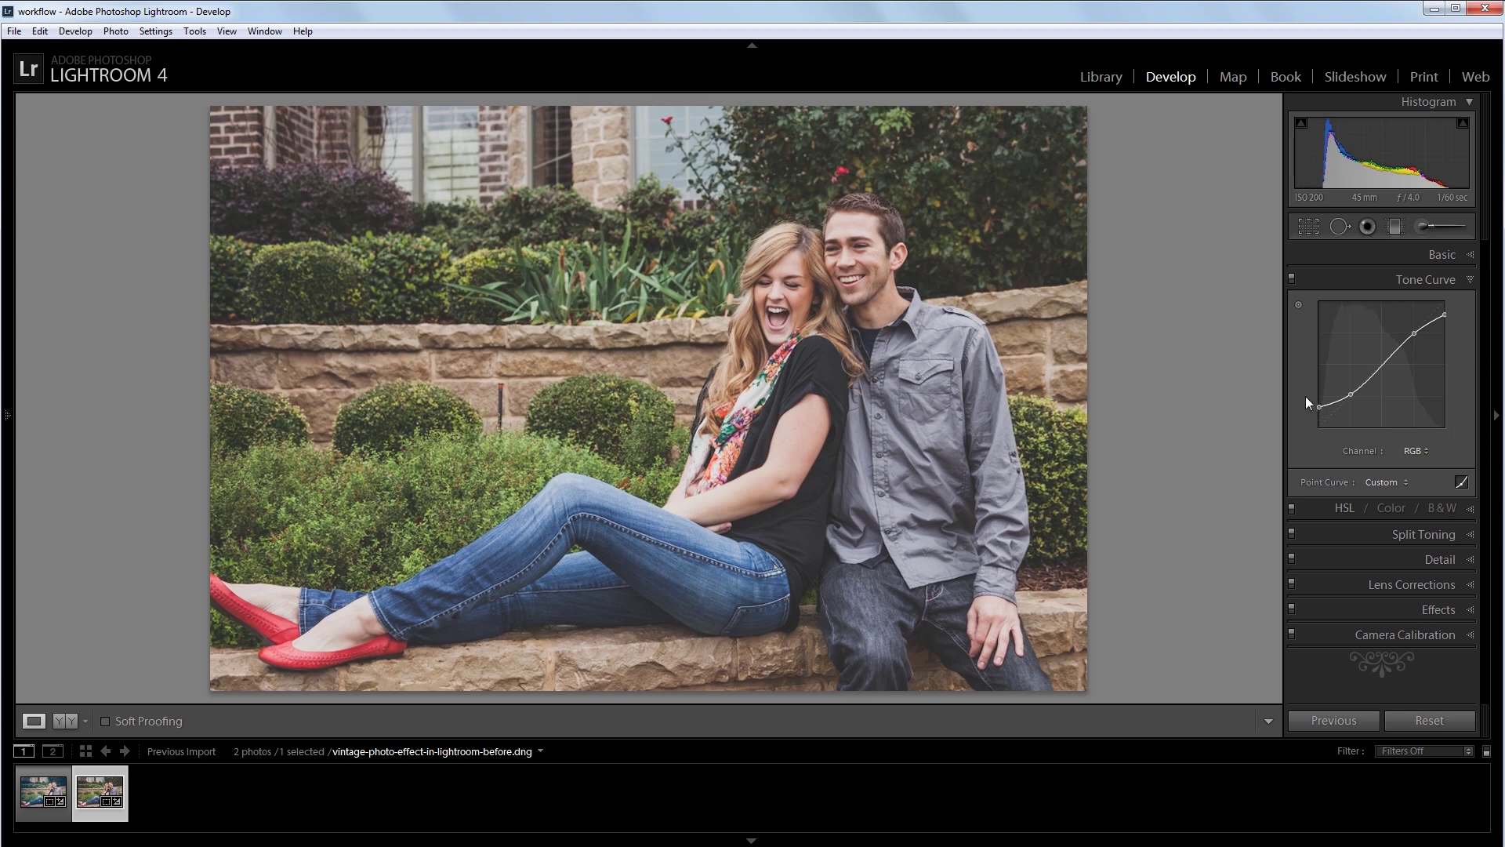
pyautogui.press('\\')
pyautogui.press('\\')
# On the Blue curve, raise the black point, lower the top endpoint slightly and add a lifted shadow point.
pyautogui.click(1415, 453)
pyautogui.click(1385, 519)
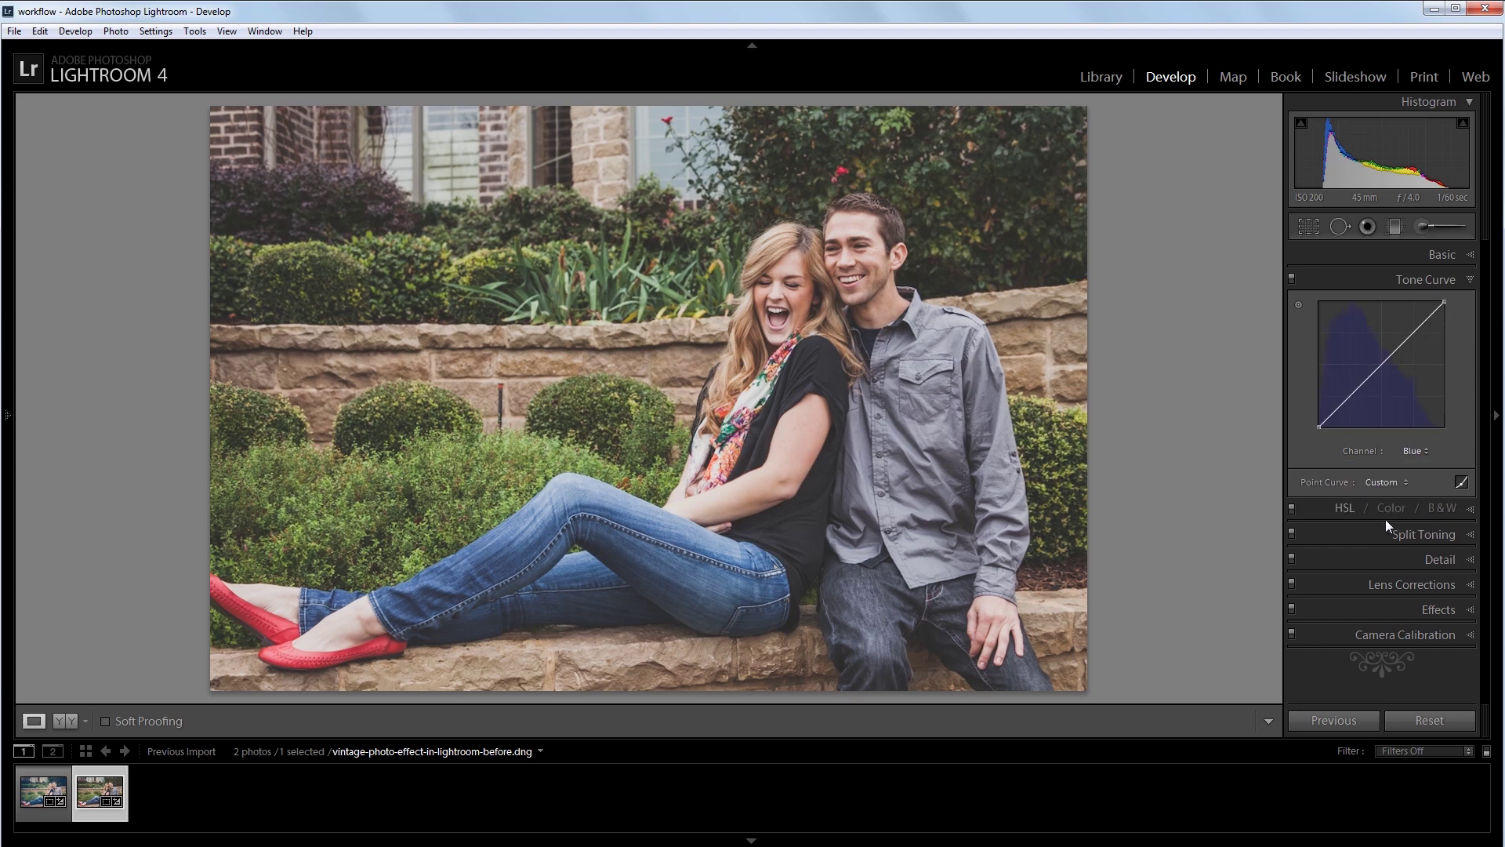
pyautogui.moveTo(1319, 426); pyautogui.dragTo(1319, 410)
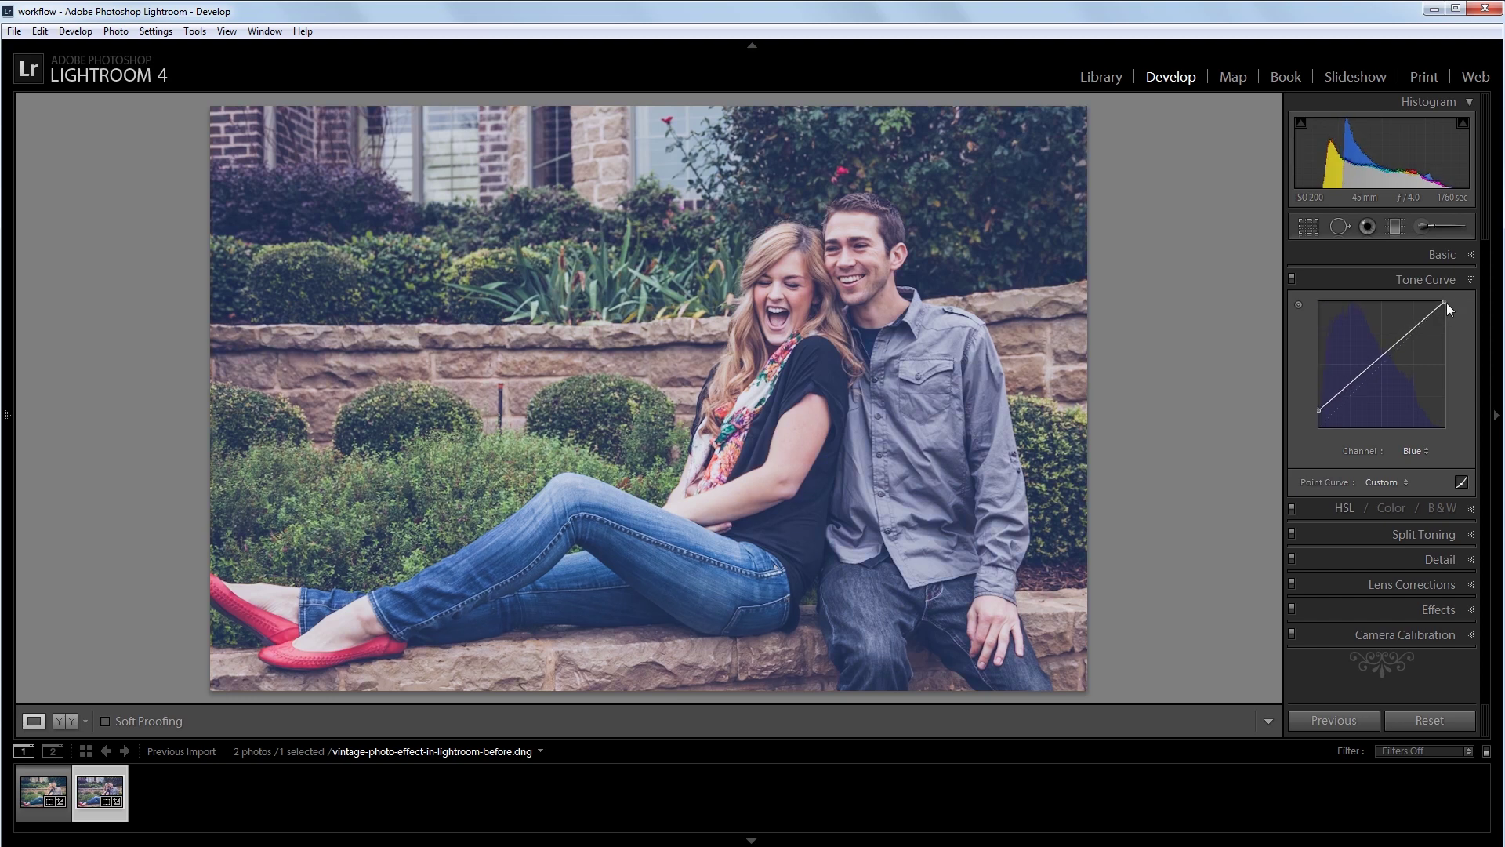
pyautogui.moveTo(1446, 303); pyautogui.dragTo(1454, 327)
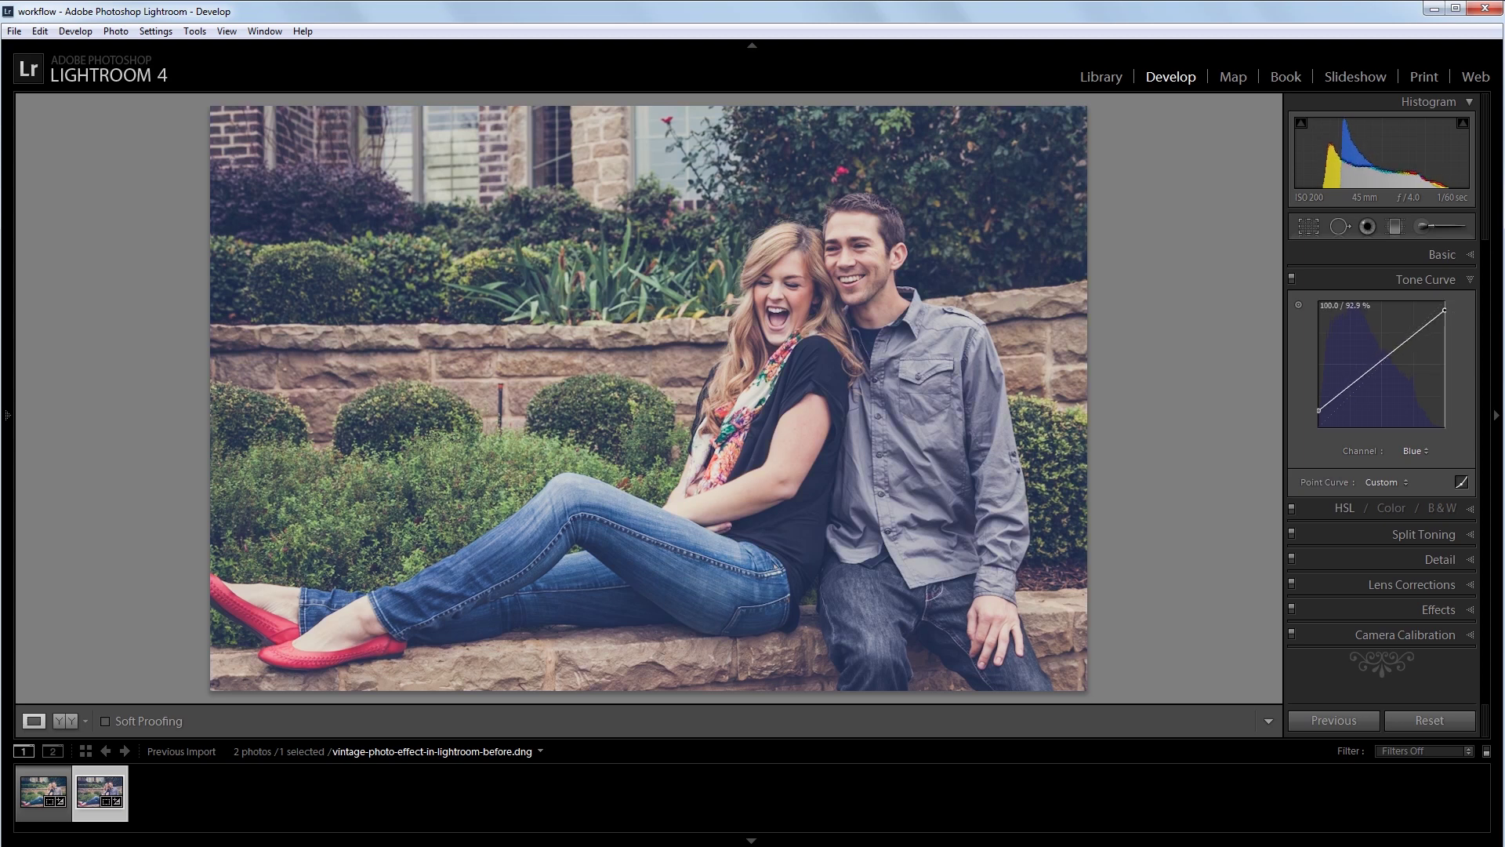
pyautogui.moveTo(1445, 308)
pyautogui.mouseDown()
pyautogui.moveTo(1446, 321)
pyautogui.moveTo(1412, 332)
pyautogui.mouseUp()
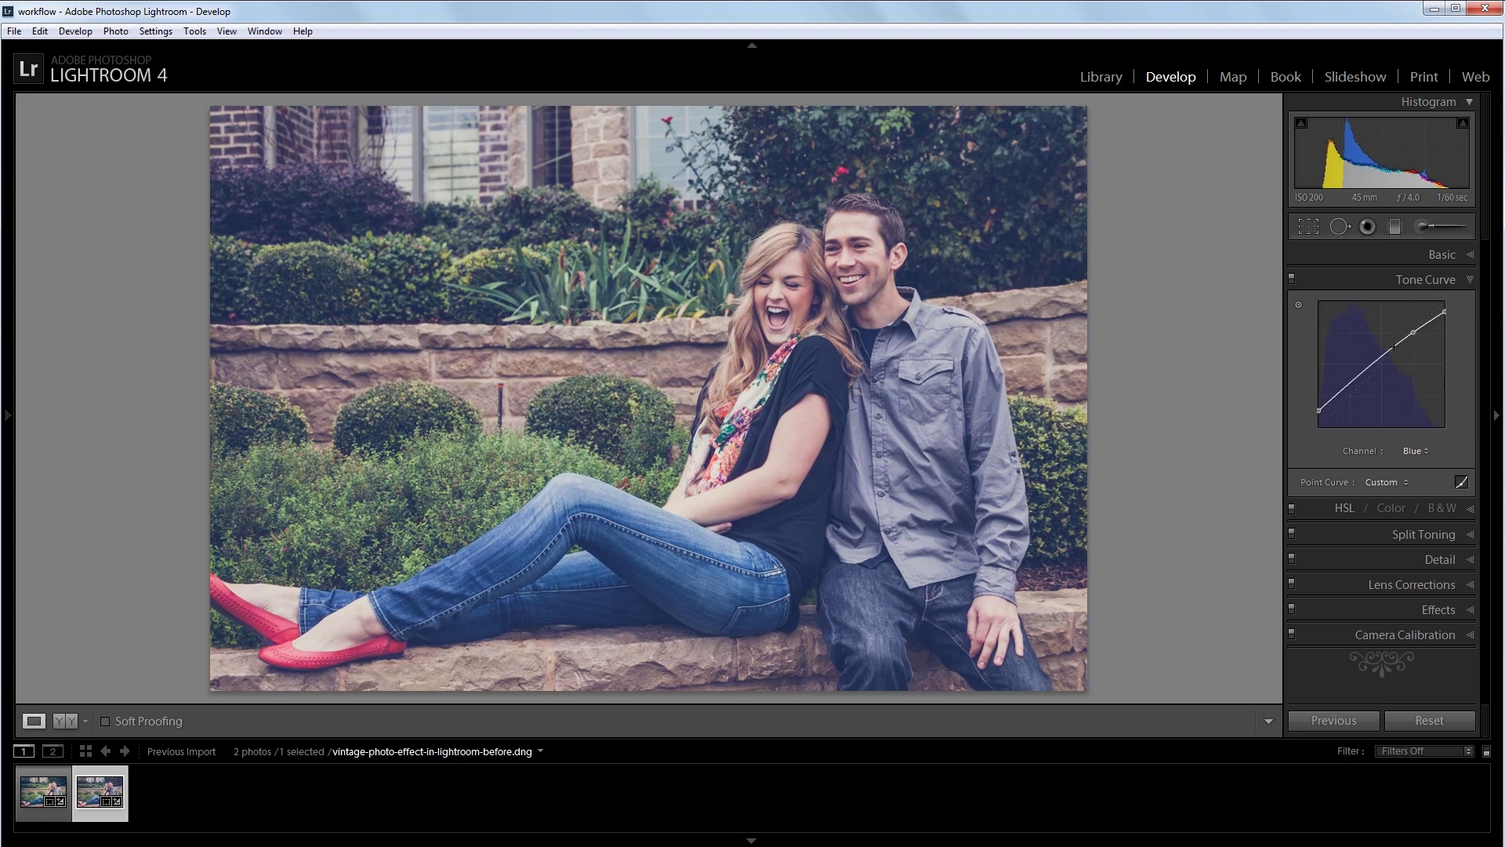
pyautogui.moveTo(1361, 376); pyautogui.dragTo(1351, 387)
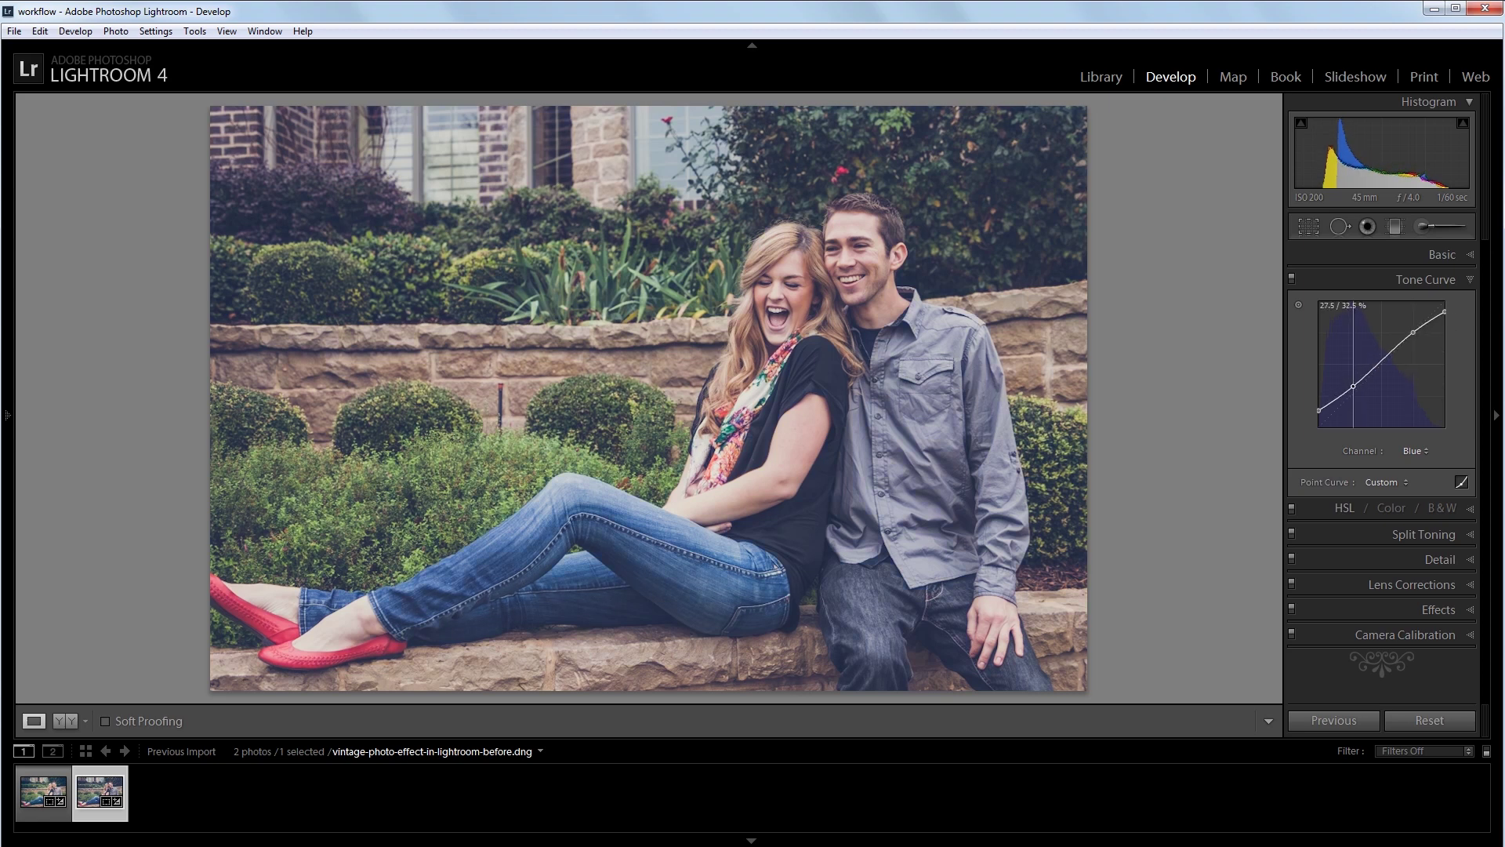
pyautogui.moveTo(1350, 389); pyautogui.dragTo(1349, 389)
# Give the Red curve a slightly raised highlight point and a slightly lowered shadow point.
pyautogui.click(1417, 451)
pyautogui.click(1389, 488)
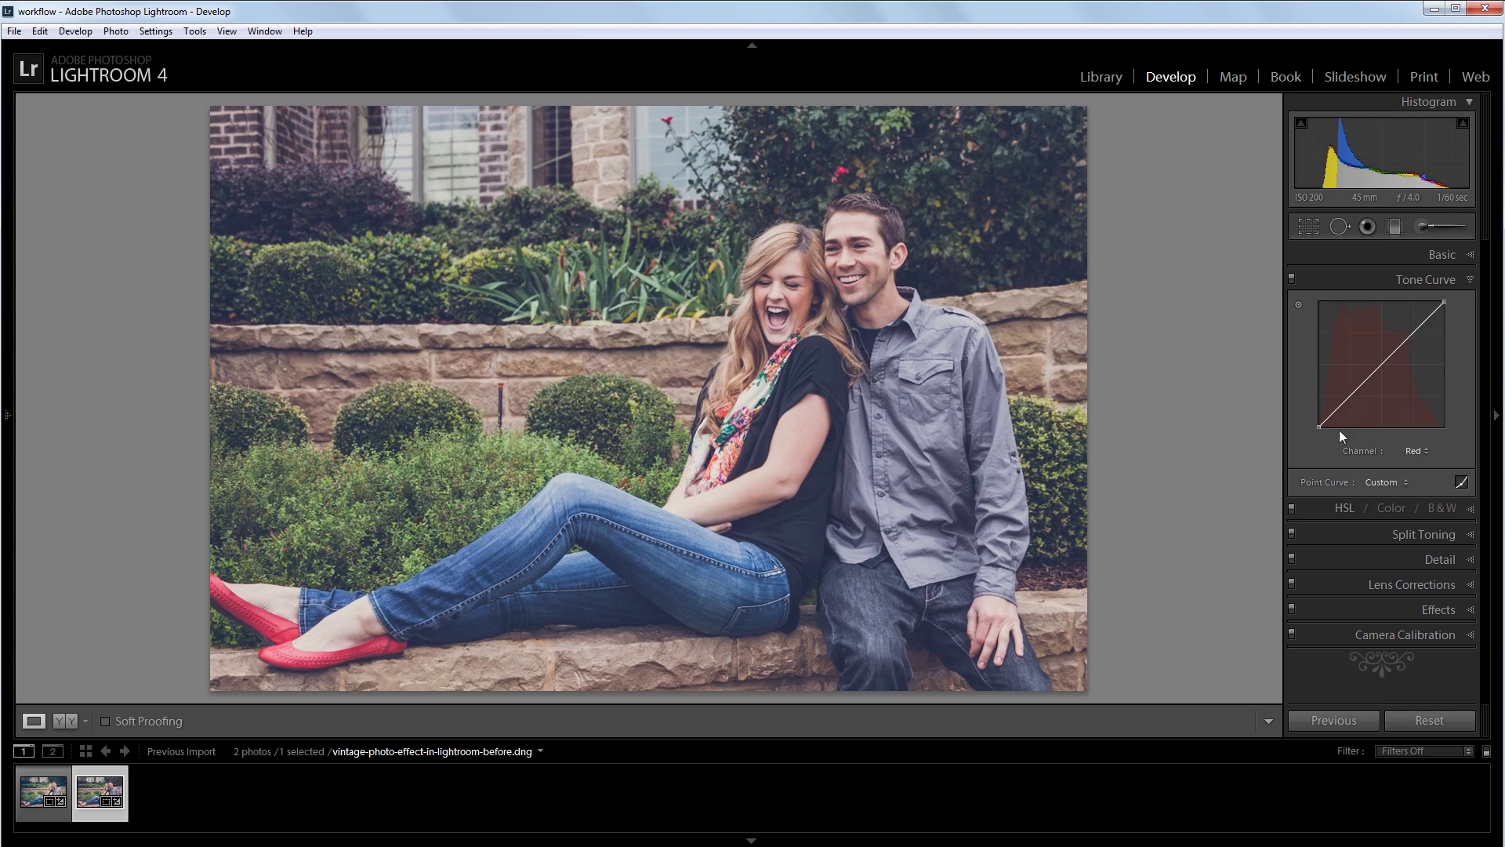
pyautogui.click(1416, 330)
pyautogui.moveTo(1415, 330); pyautogui.dragTo(1415, 327)
pyautogui.moveTo(1348, 398); pyautogui.dragTo(1350, 401)
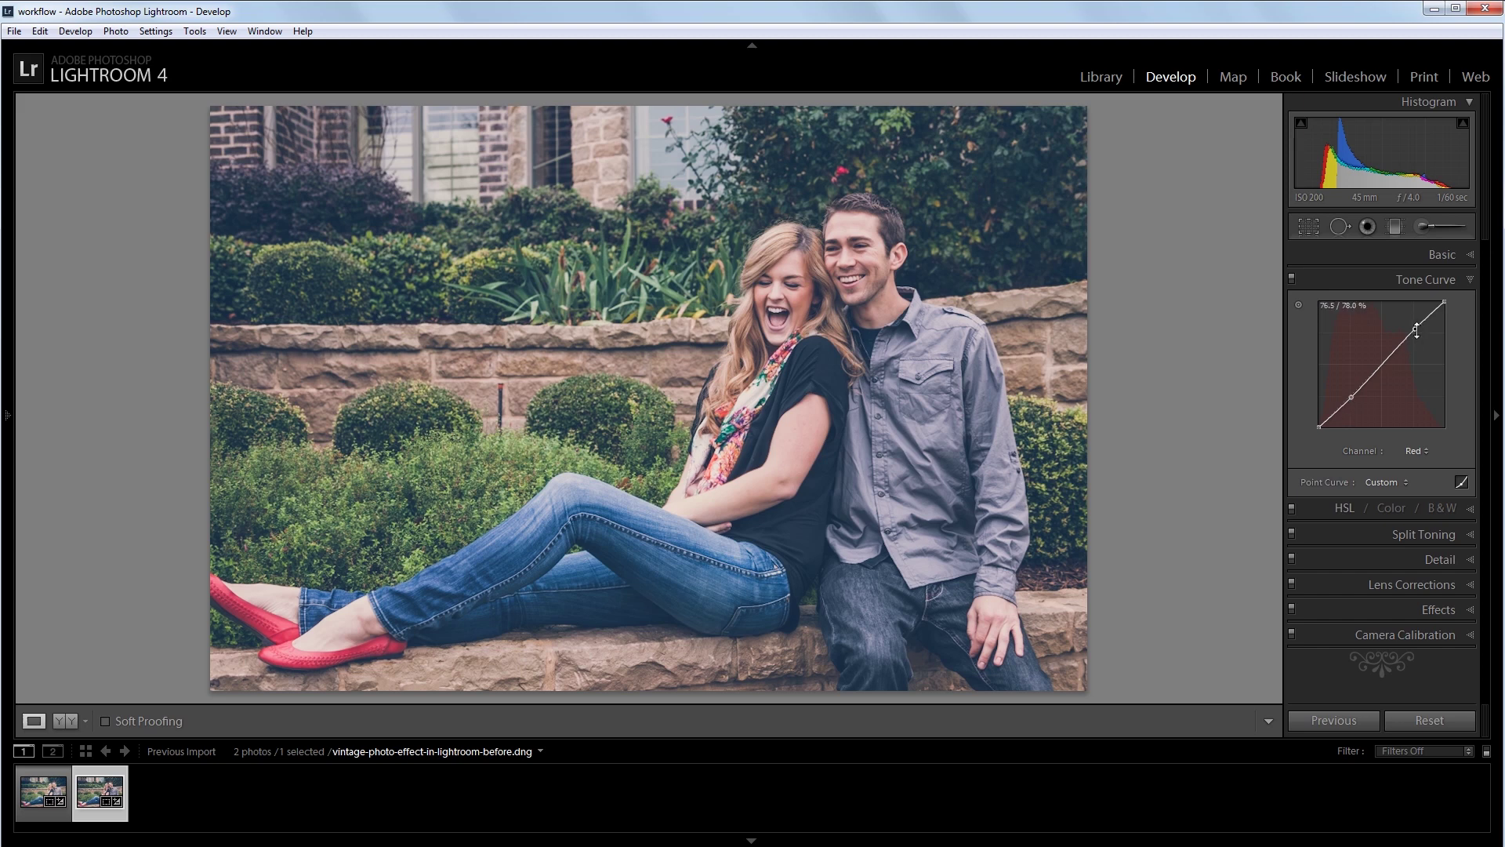
# Set Sharpening Amount to 0 and reset Luminance noise reduction to zero.
pyautogui.click(1433, 557)
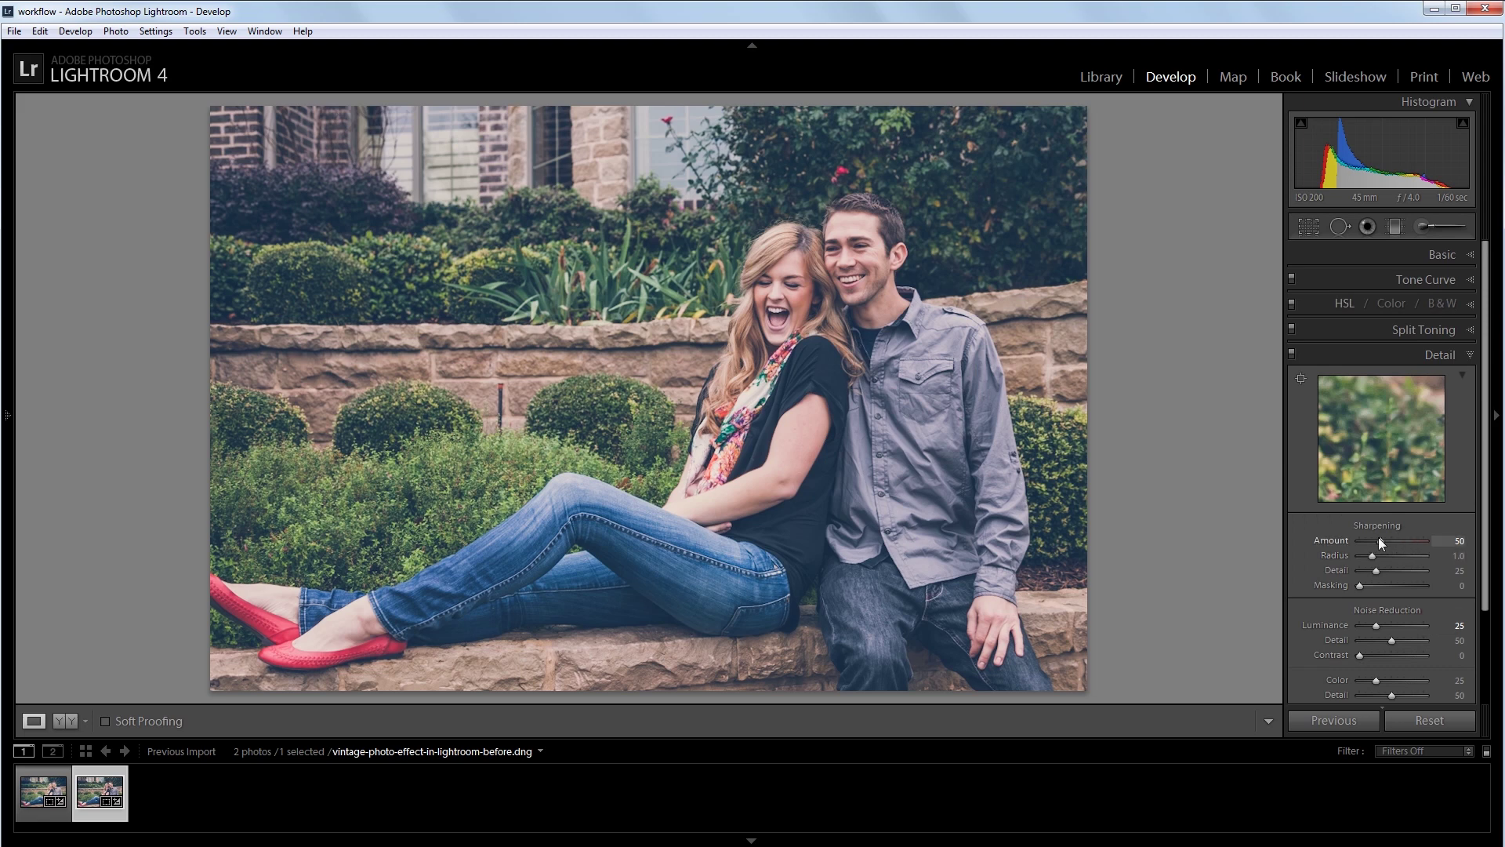
pyautogui.moveTo(1381, 541); pyautogui.dragTo(1359, 542)
pyautogui.doubleClick(1330, 624)
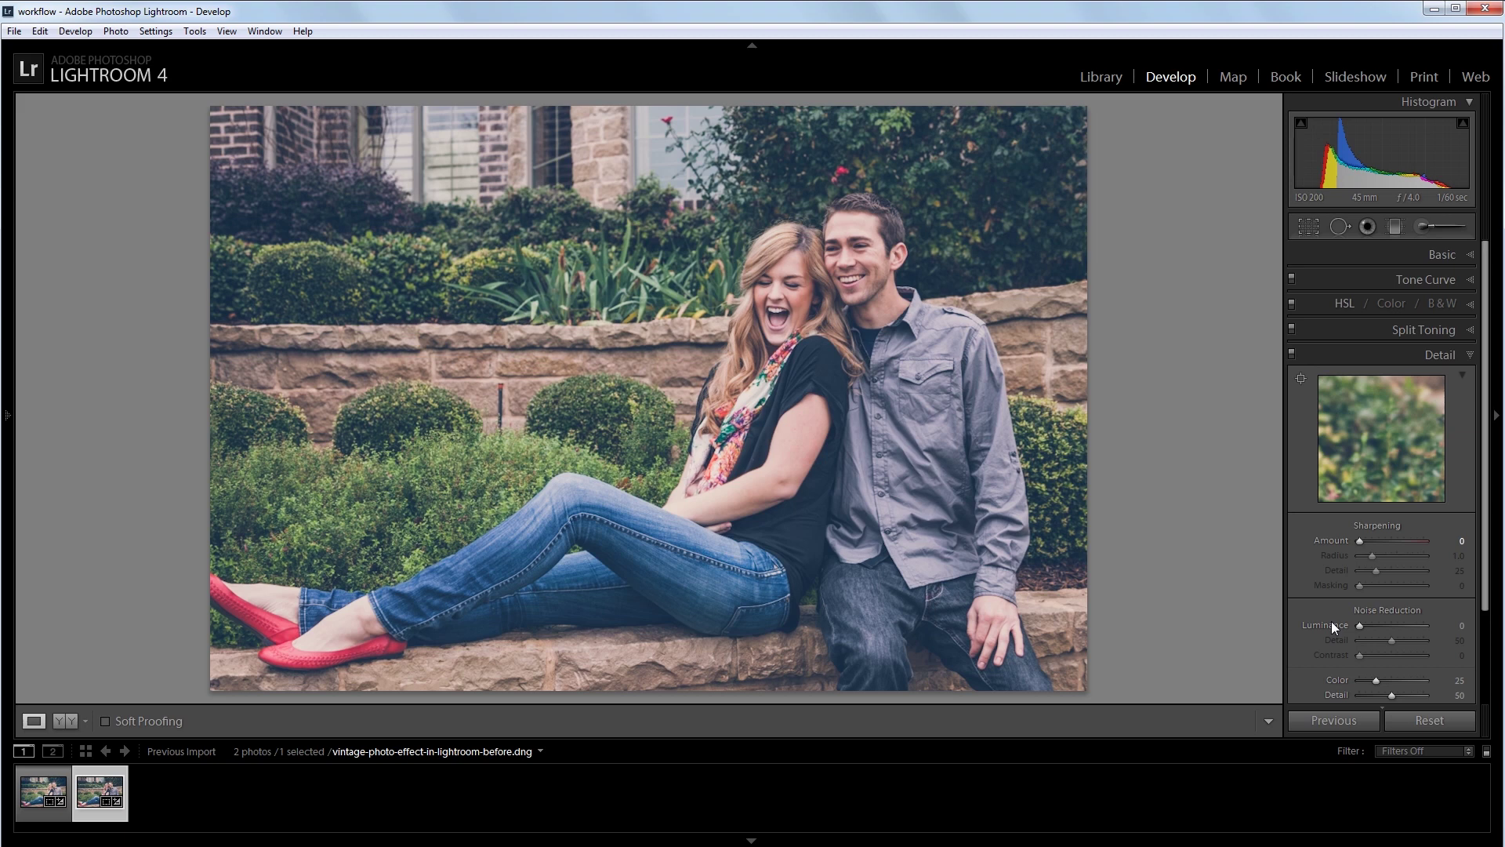
# Add a −22 post-crop vignette and grain amount 26 in Effects.
pyautogui.scroll(-3, 1300, 550)
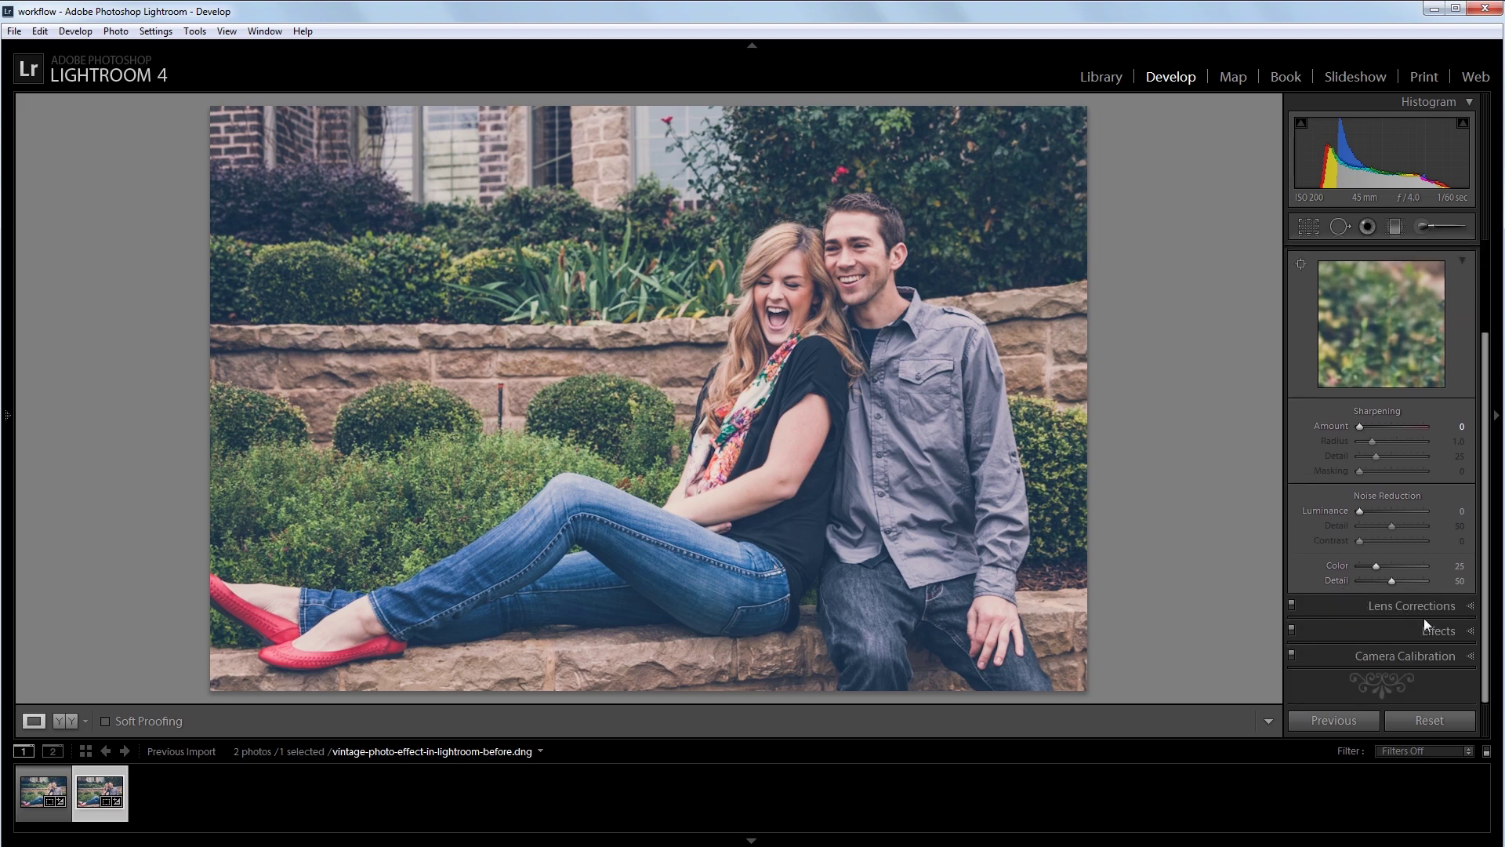
pyautogui.click(1428, 624)
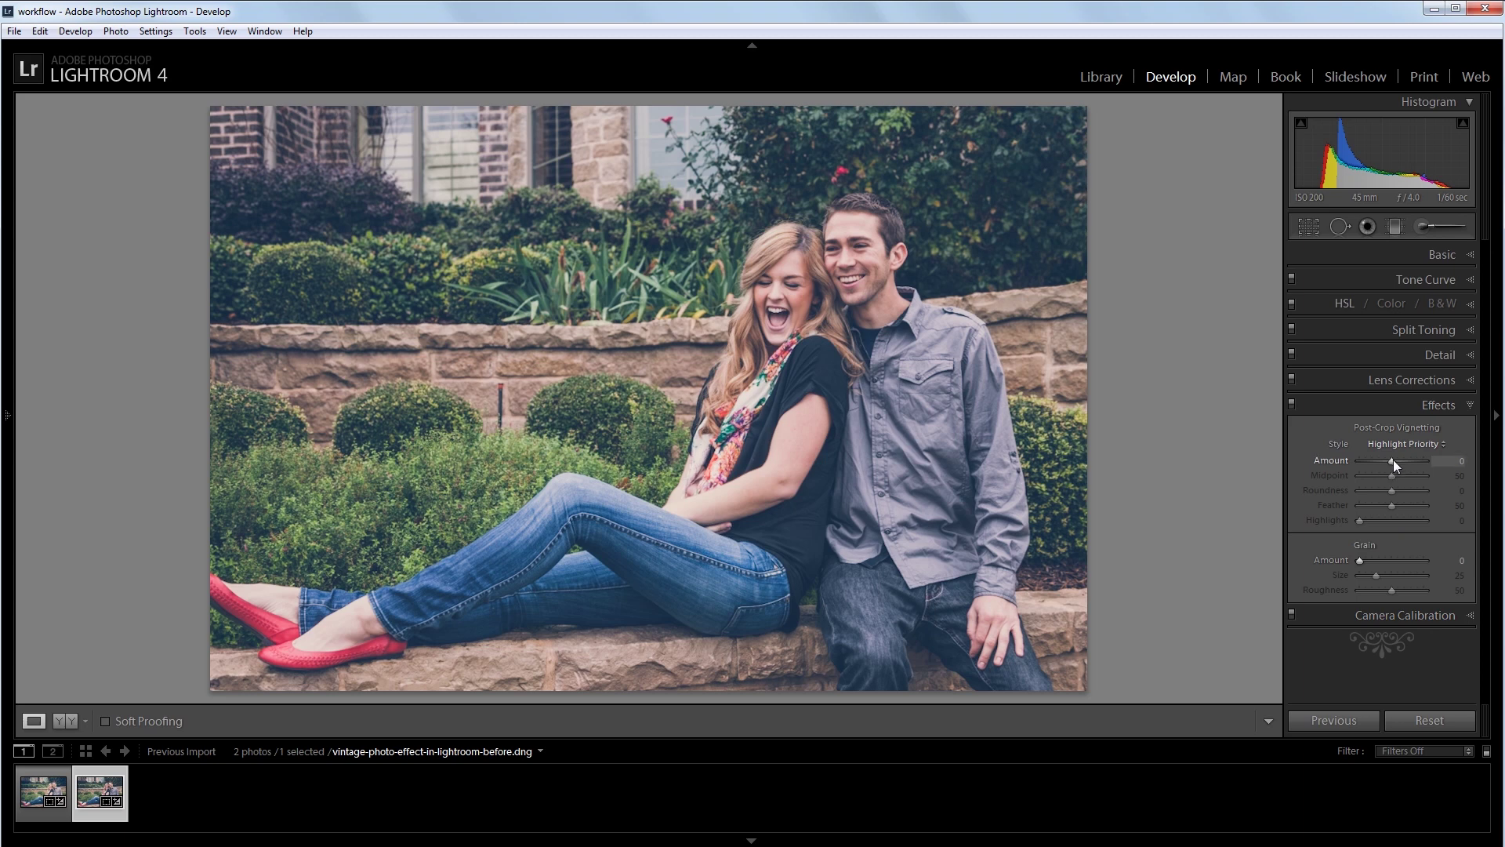
pyautogui.moveTo(1394, 459); pyautogui.dragTo(1386, 464)
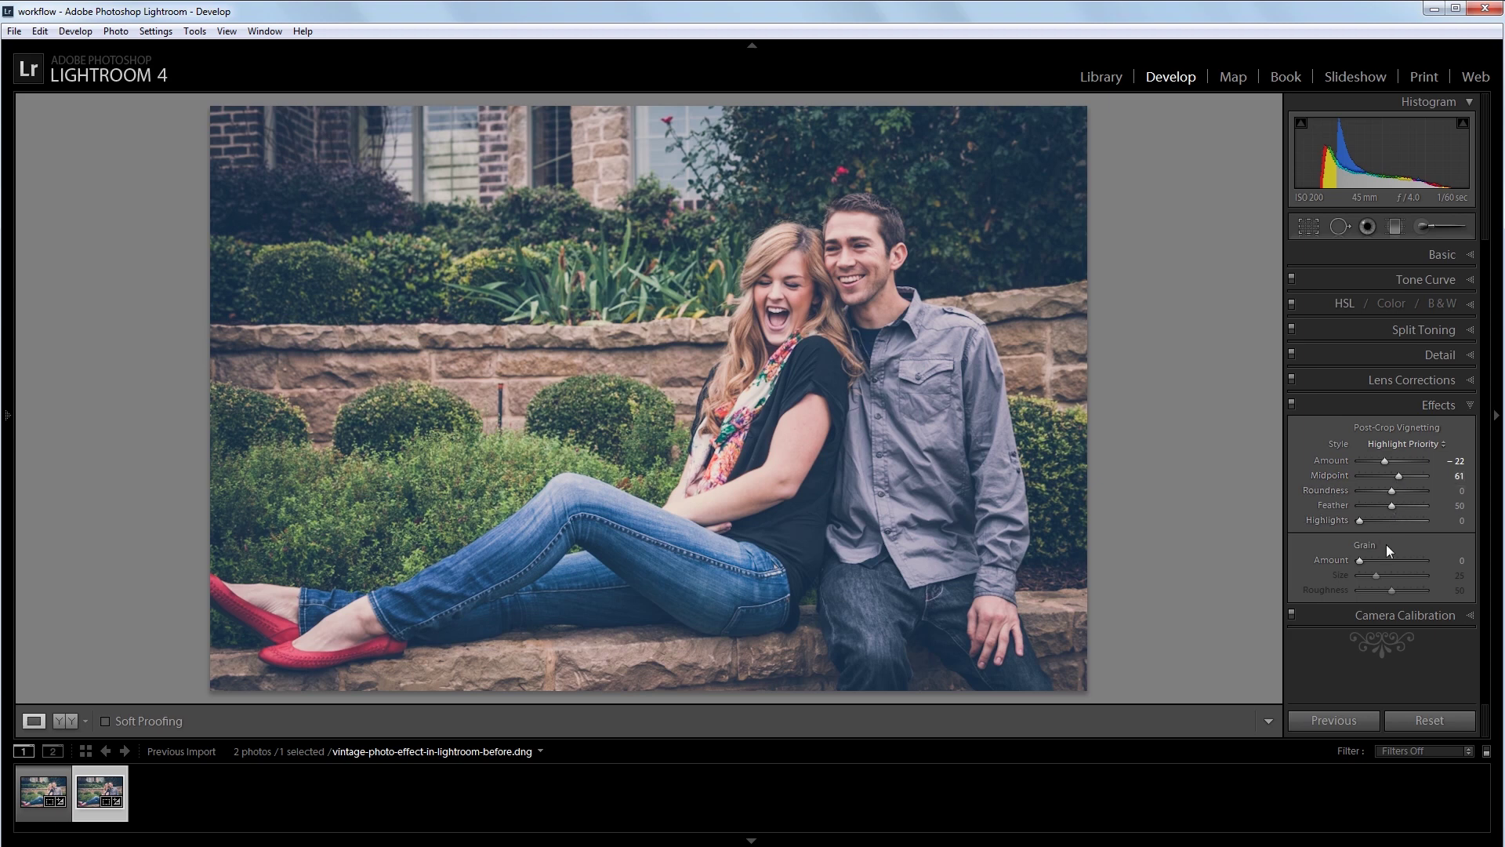
pyautogui.moveTo(1359, 562); pyautogui.dragTo(1368, 562)
# Set split toning highlights to hue 48, saturation 11 and shadows to hue 241, saturation 11.
pyautogui.click(1414, 332)
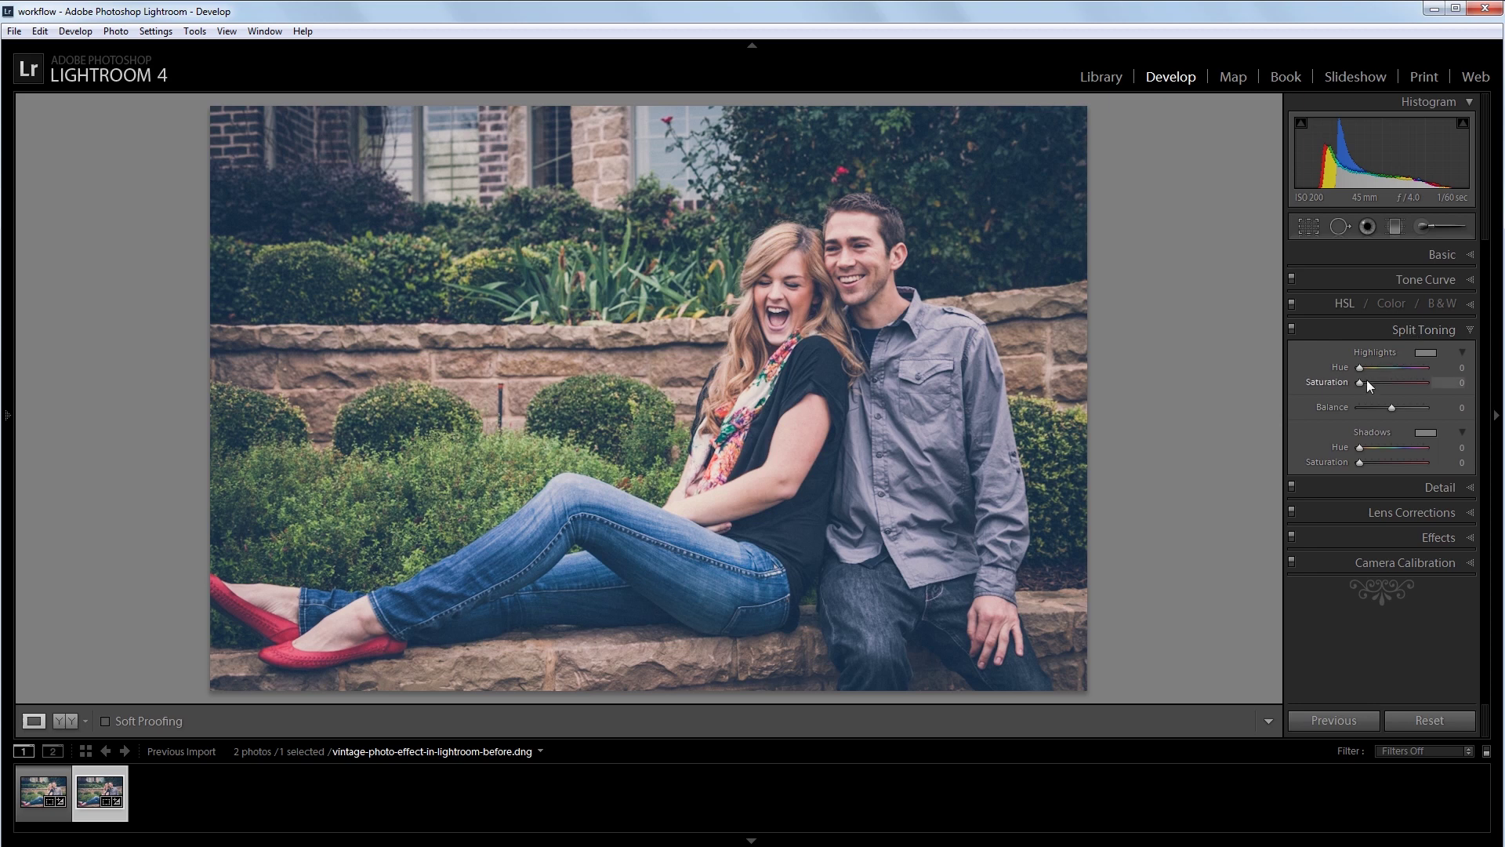
pyautogui.moveTo(1364, 386); pyautogui.dragTo(1437, 382)
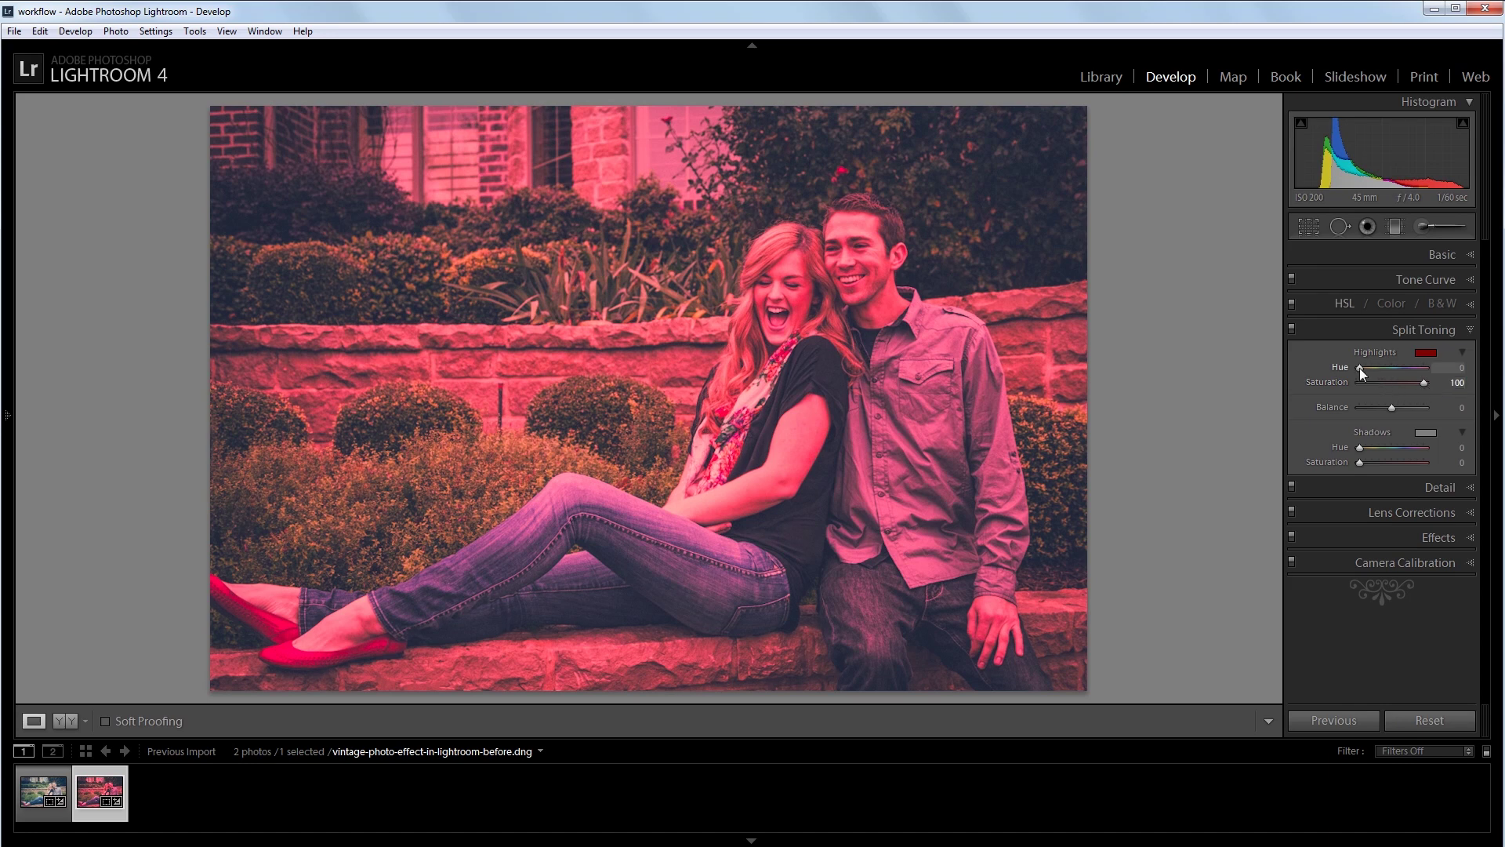
pyautogui.moveTo(1360, 367); pyautogui.dragTo(1369, 368)
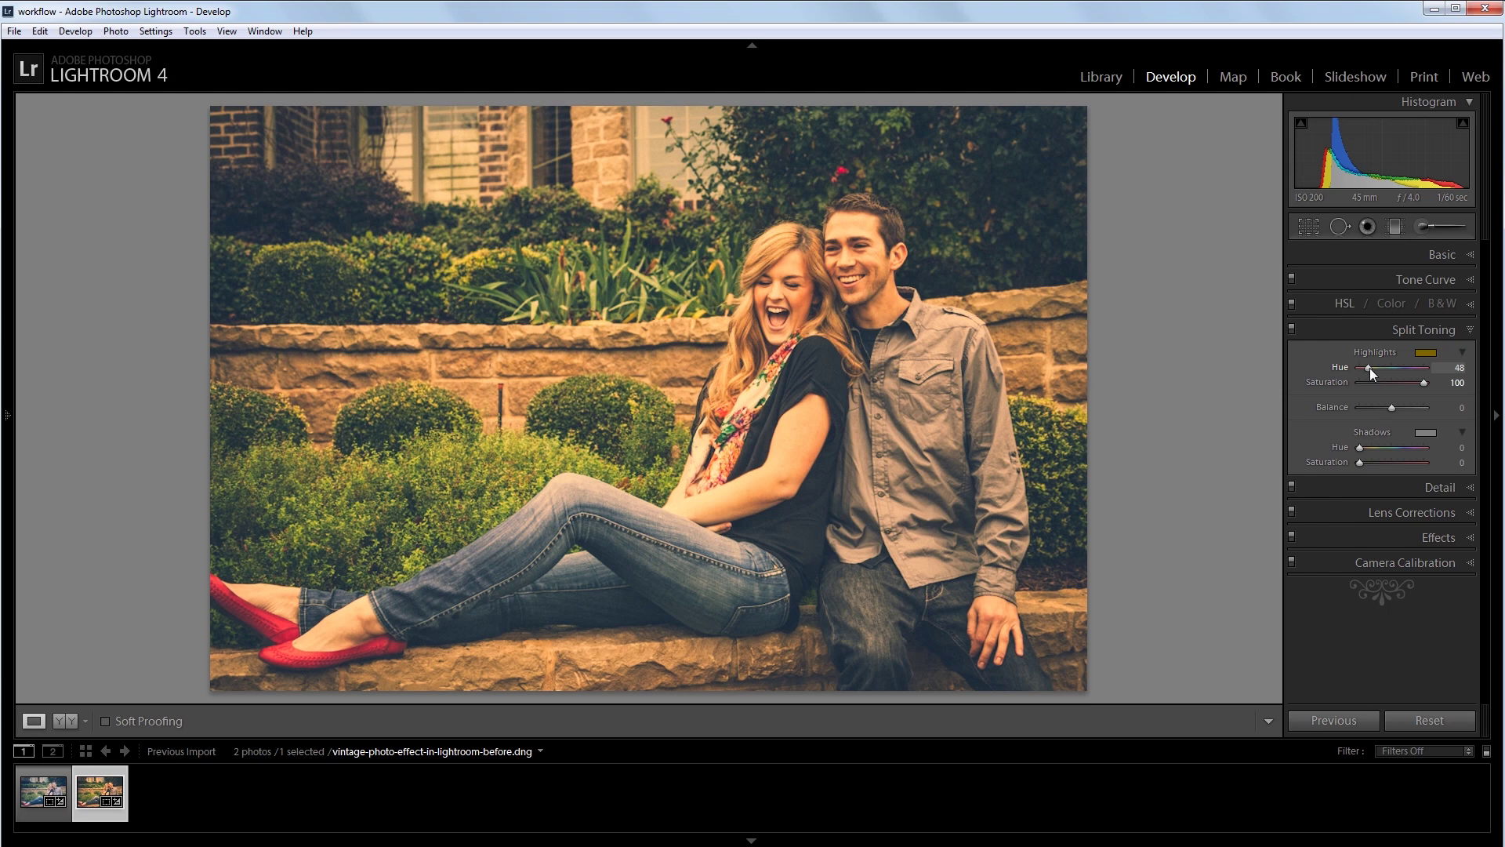
pyautogui.moveTo(1423, 381); pyautogui.dragTo(1366, 397)
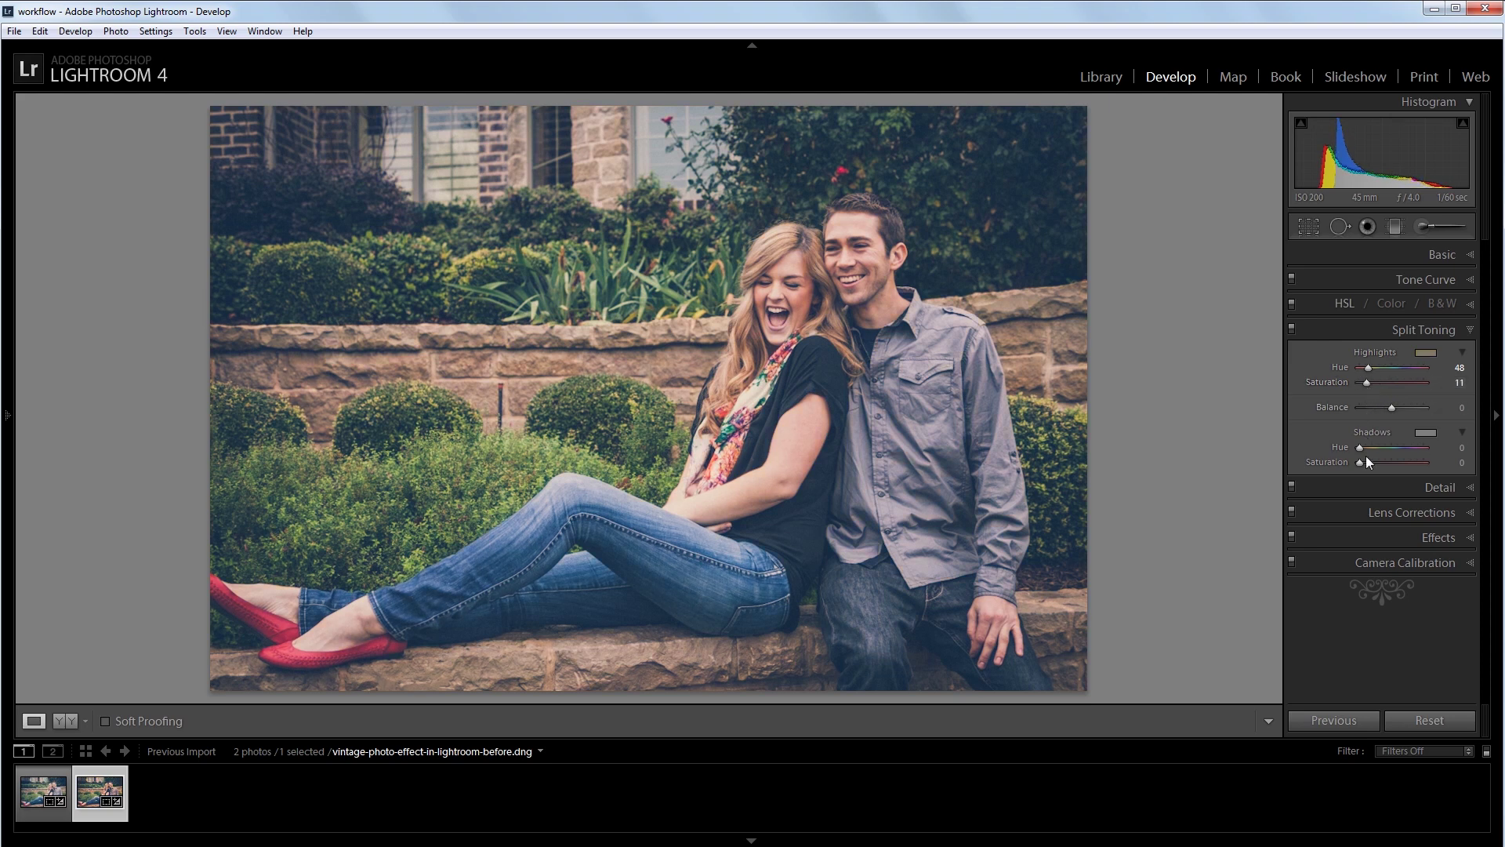
pyautogui.moveTo(1362, 461)
pyautogui.mouseDown()
pyautogui.moveTo(1429, 460)
pyautogui.moveTo(1367, 446)
pyautogui.moveTo(1403, 449)
pyautogui.mouseUp()
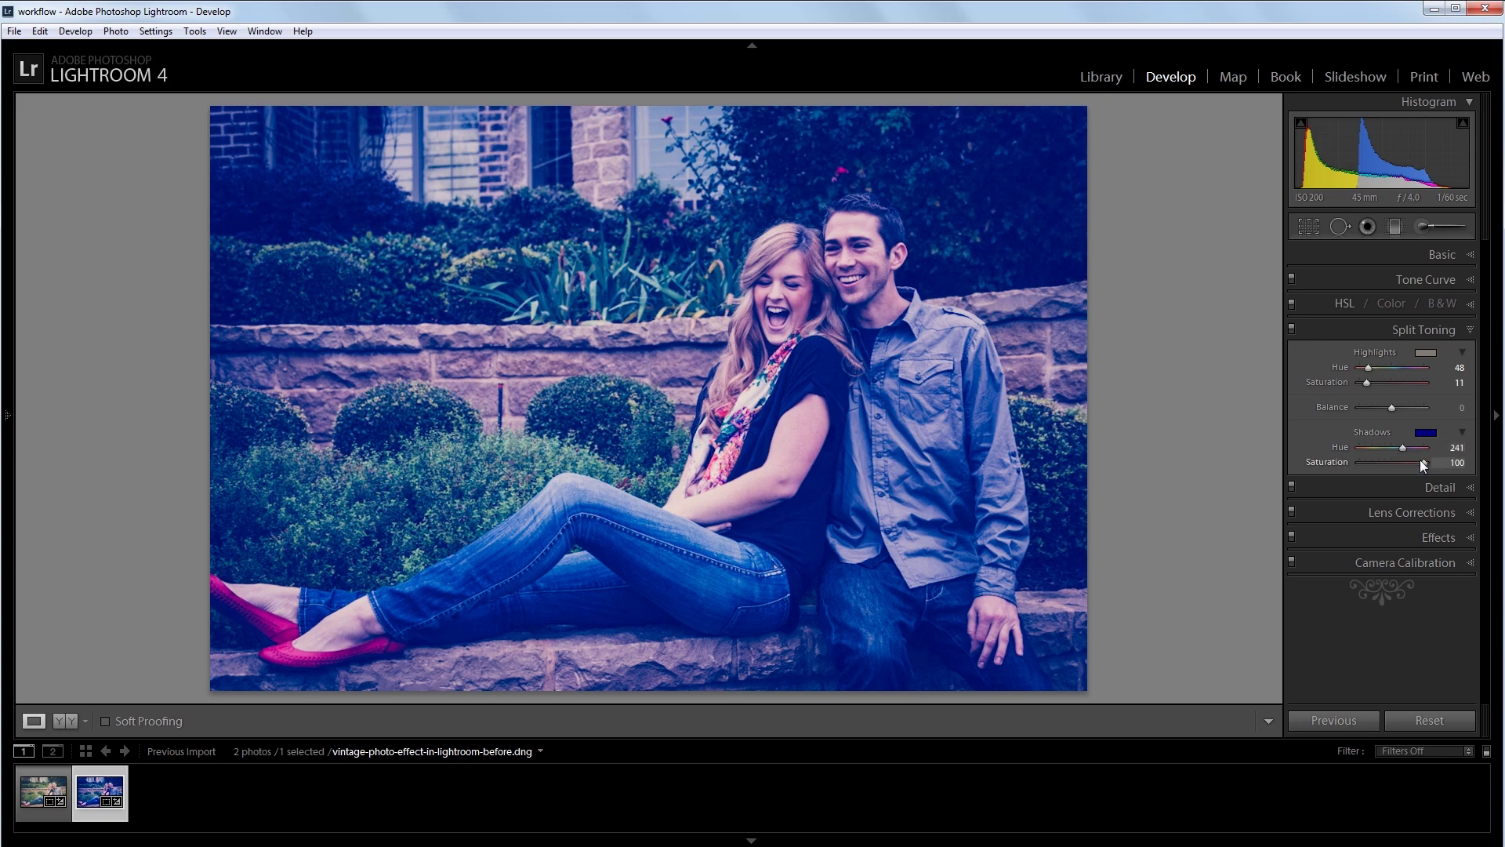
pyautogui.moveTo(1422, 462); pyautogui.dragTo(1365, 478)
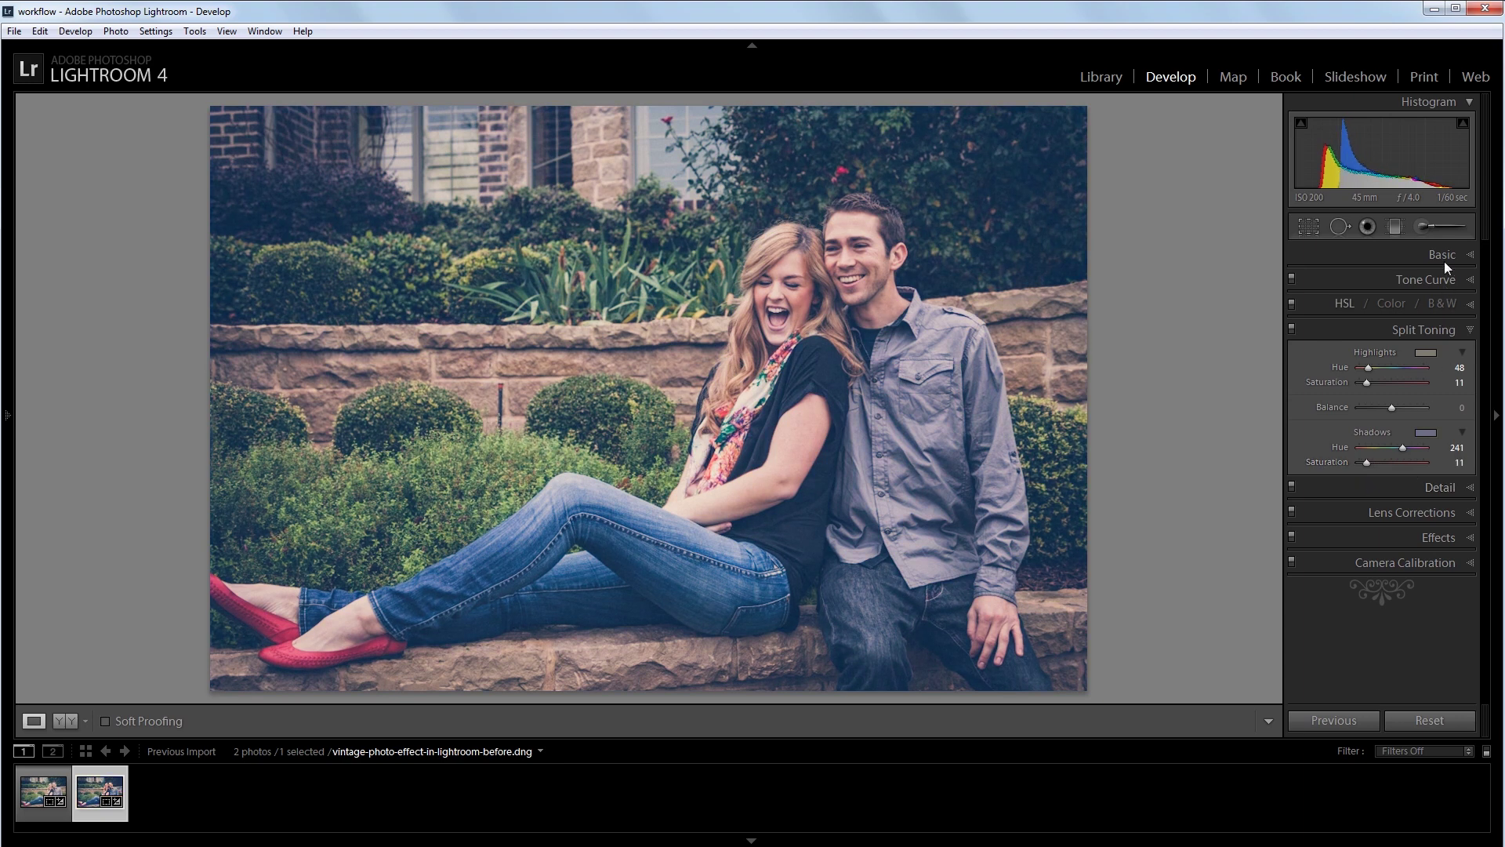
# Paint a +0.50 exposure Adjustment Brush stroke over the couple's faces with pins hidden.
pyautogui.click(1442, 223)
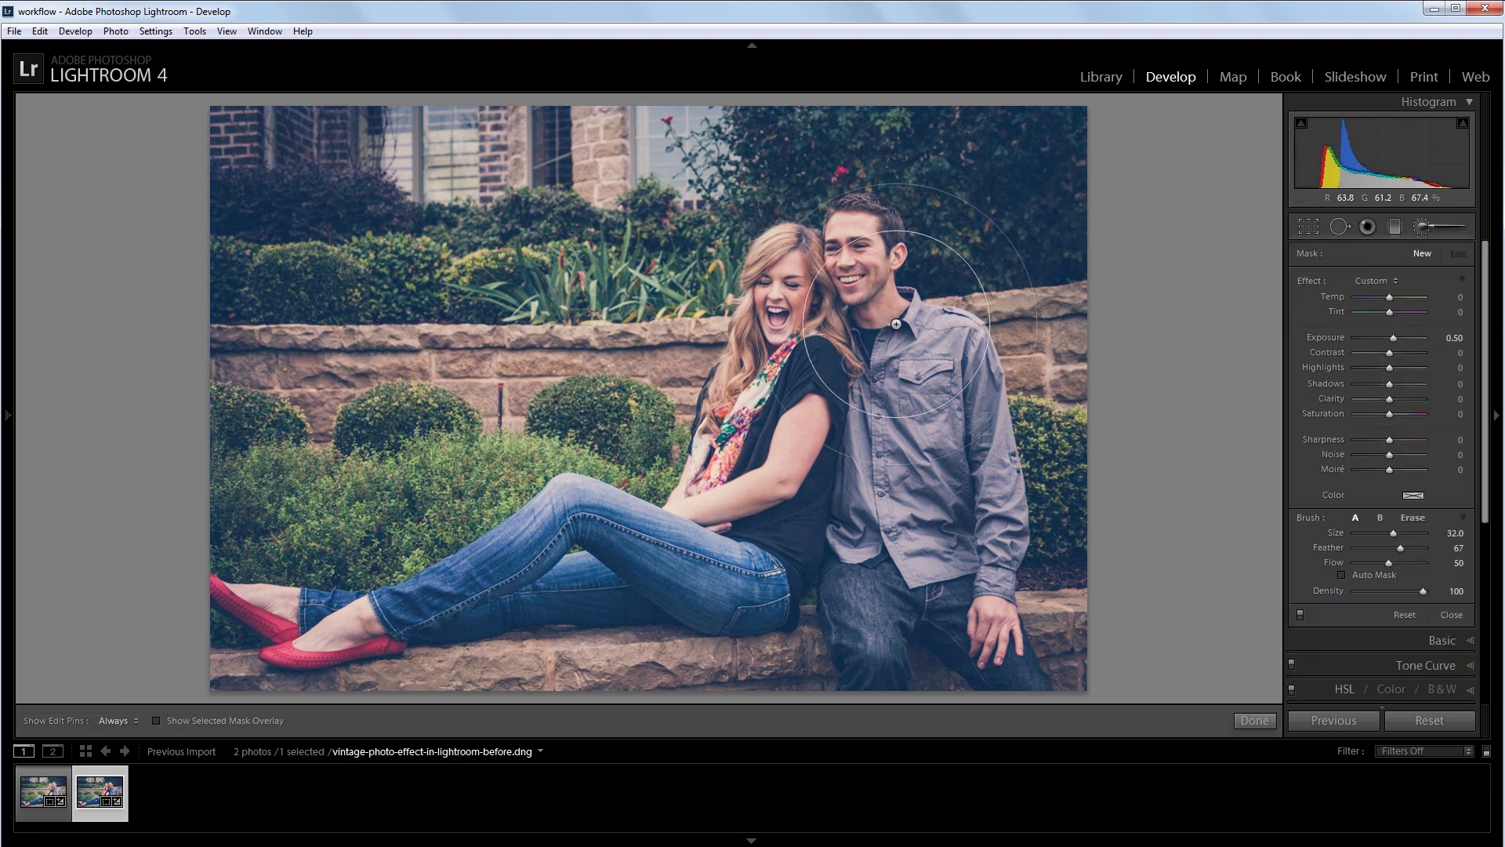
pyautogui.press('h')
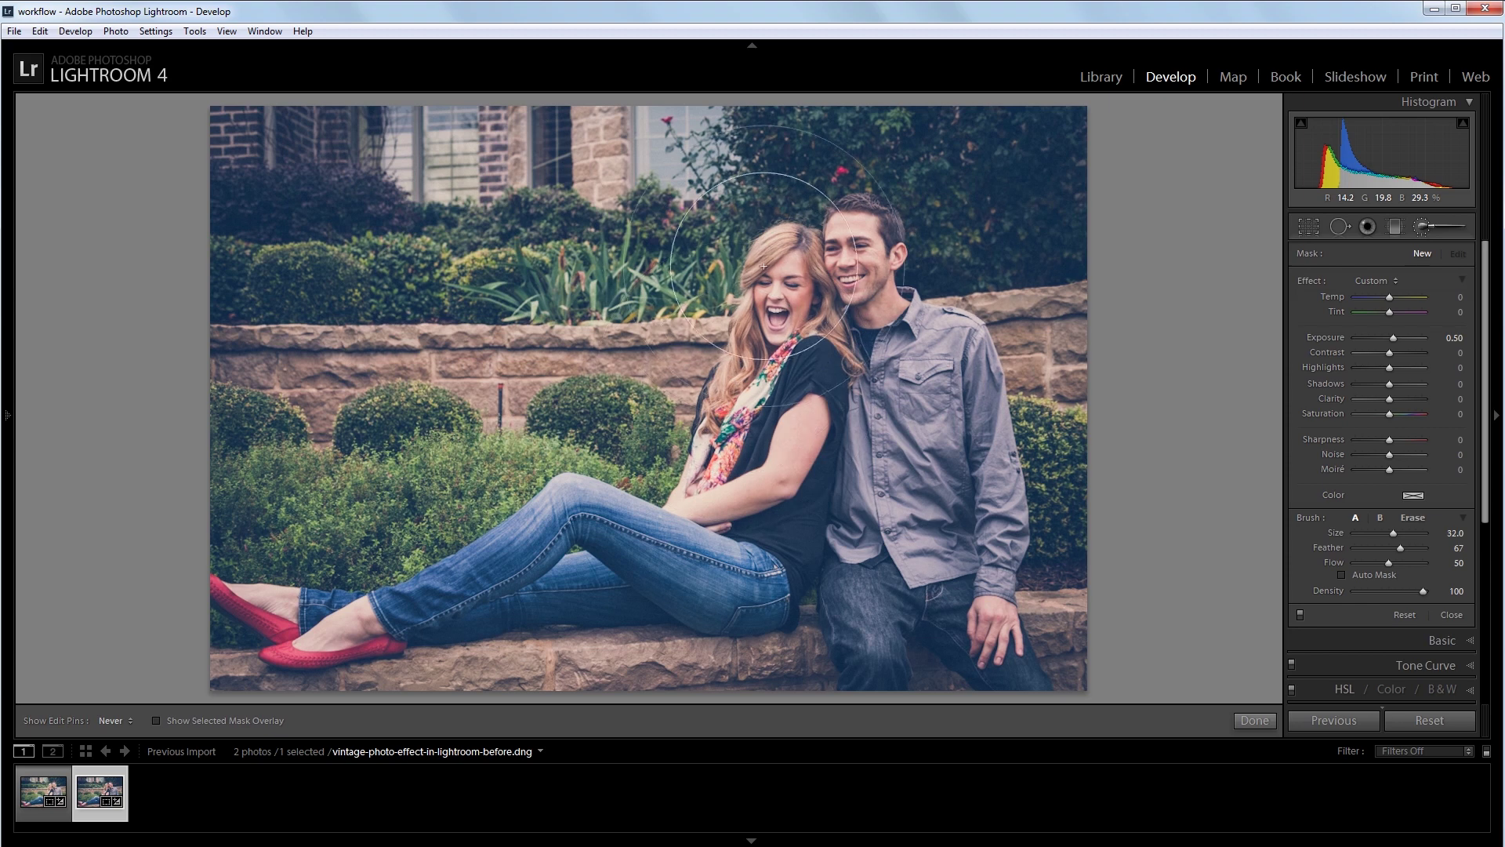
pyautogui.moveTo(793, 351); pyautogui.dragTo(784, 251)
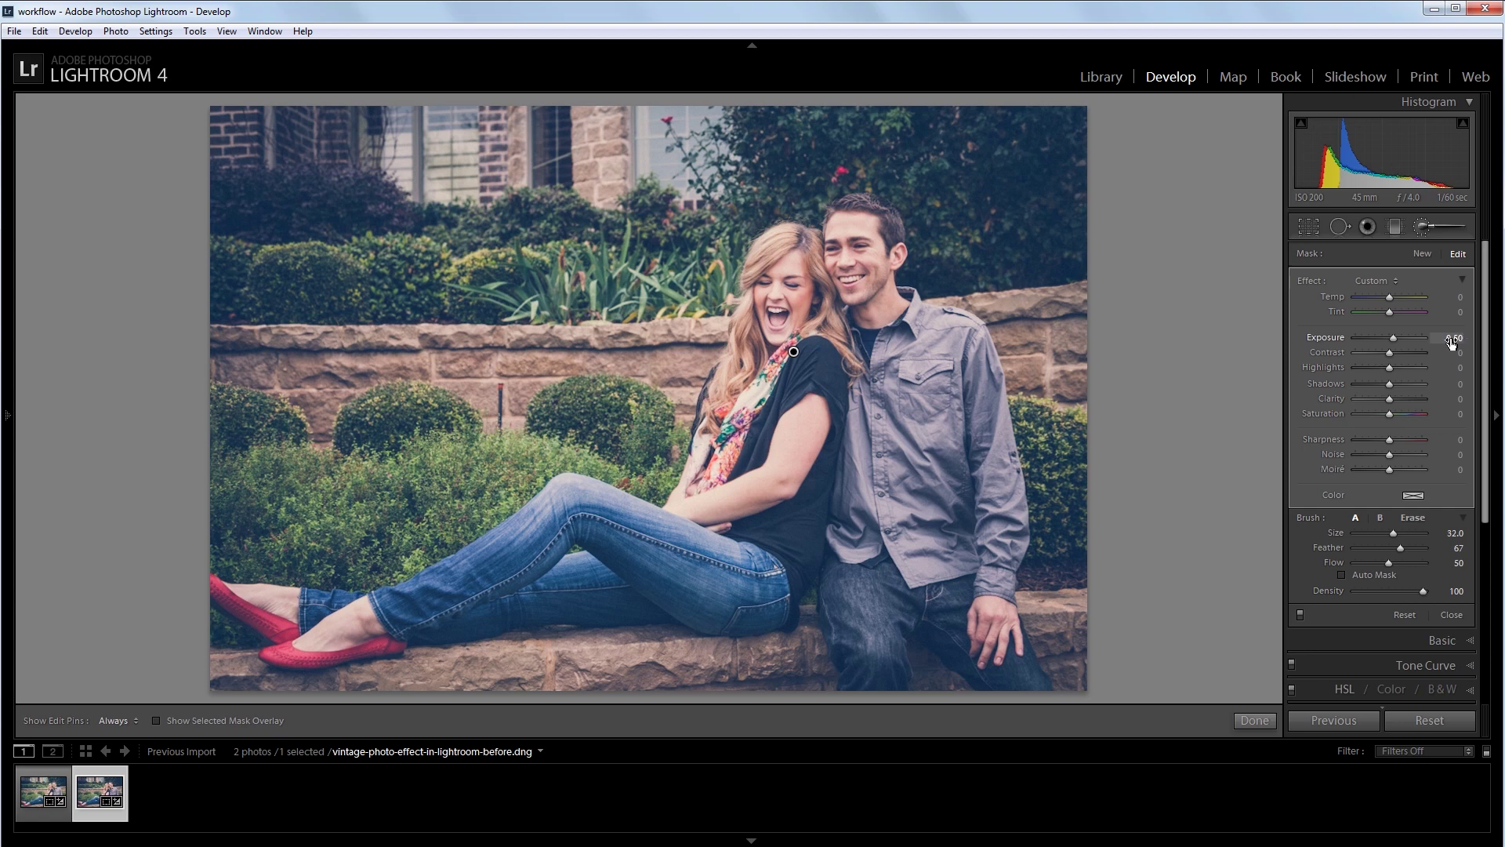
pyautogui.press('k')
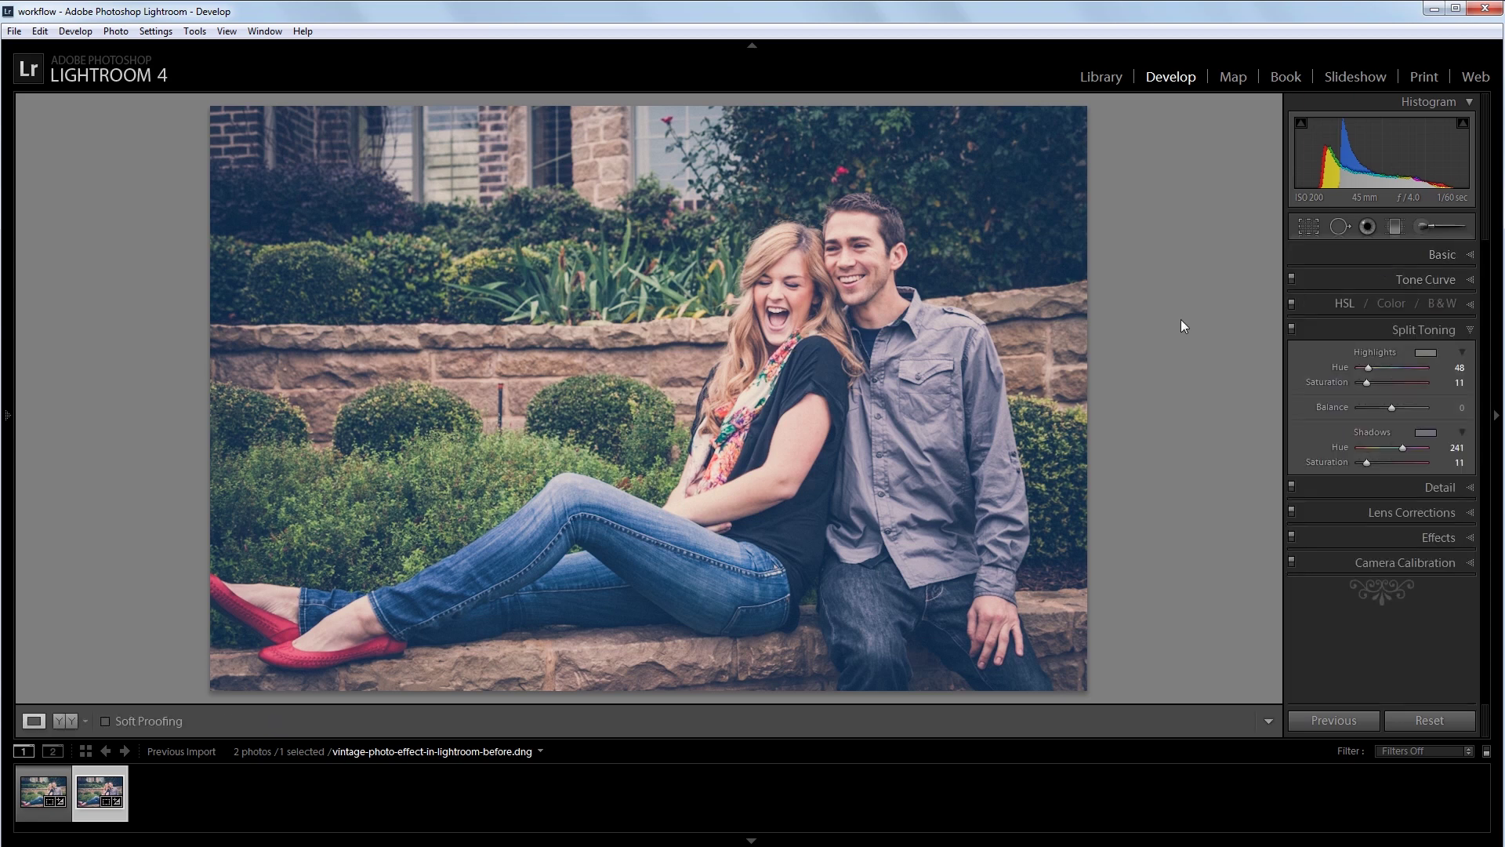
pyautogui.press('\\')
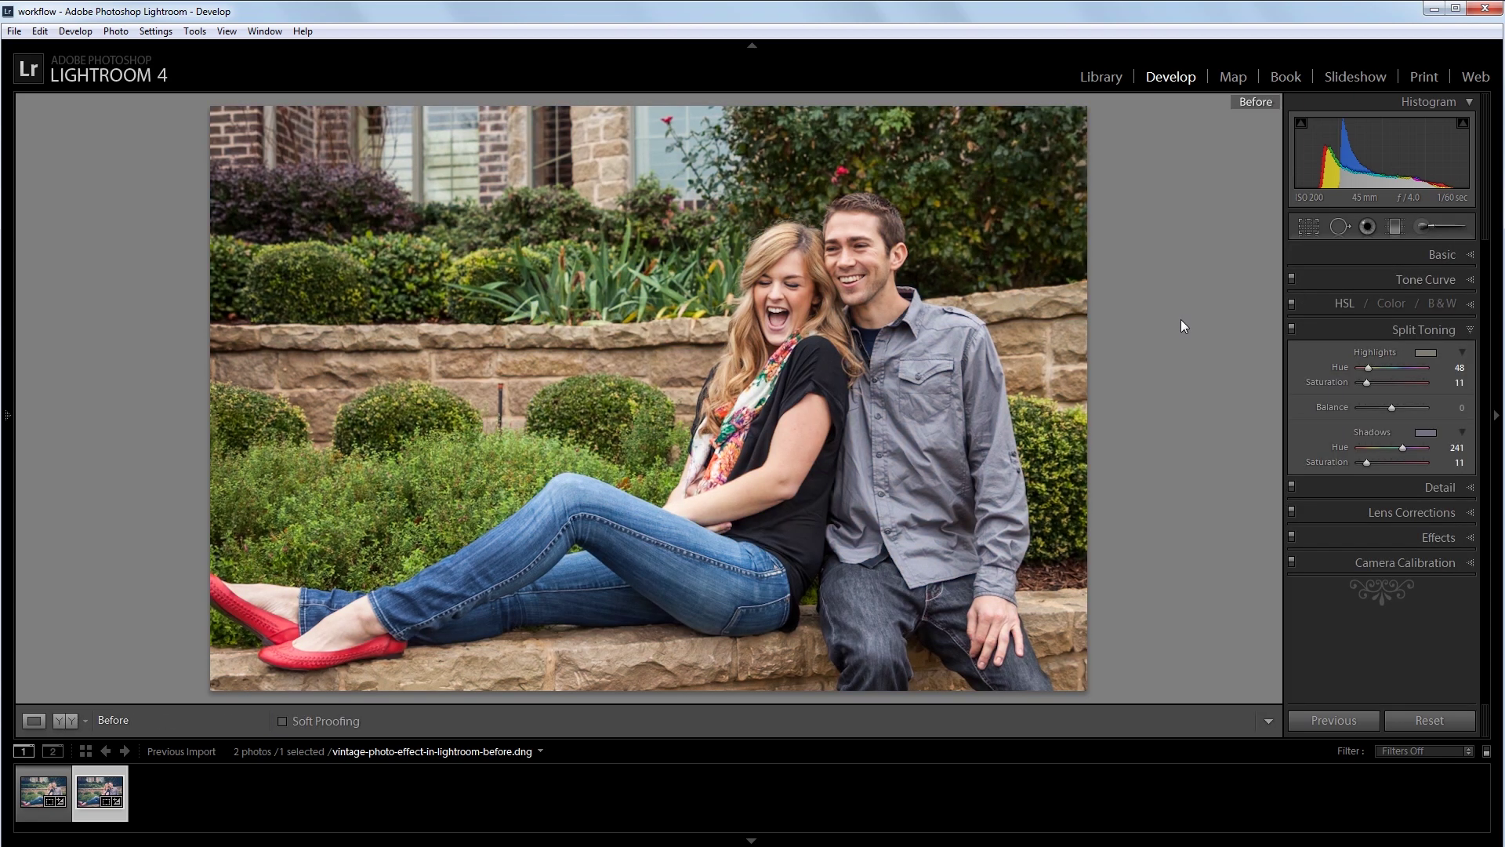
pyautogui.press('\\')
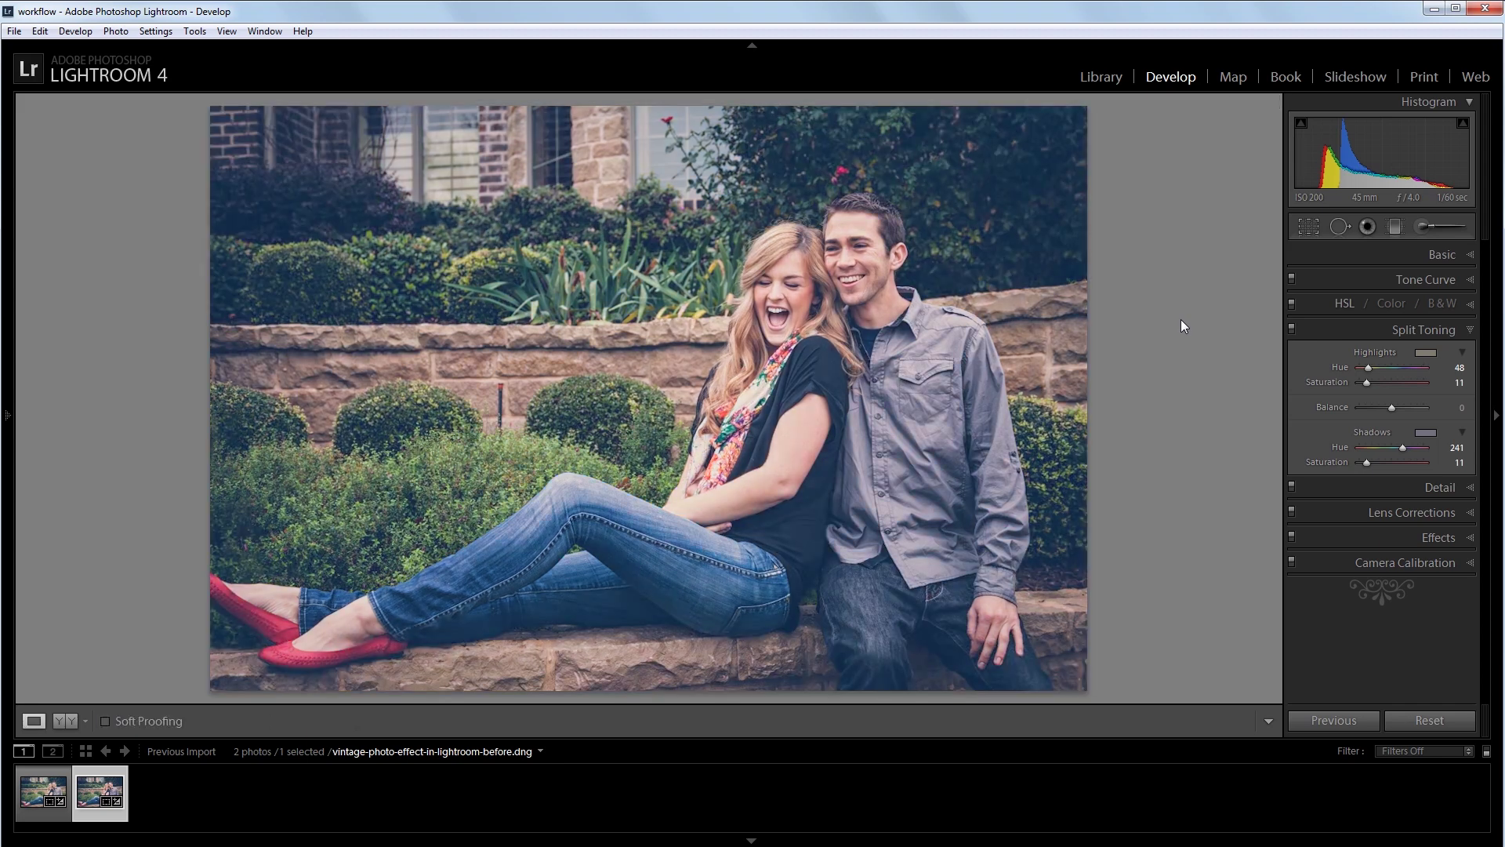